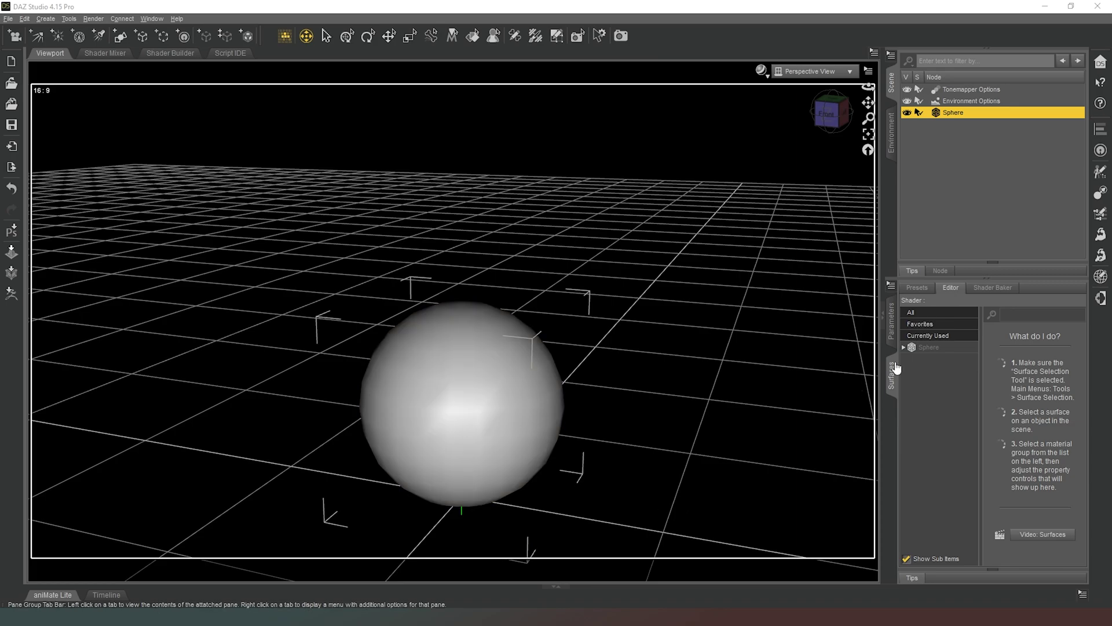
# Make the sphere's Default surface emit white (1.00, 1.00, 1.00) with luminance units kcd/m^2.
pyautogui.click(918, 348)
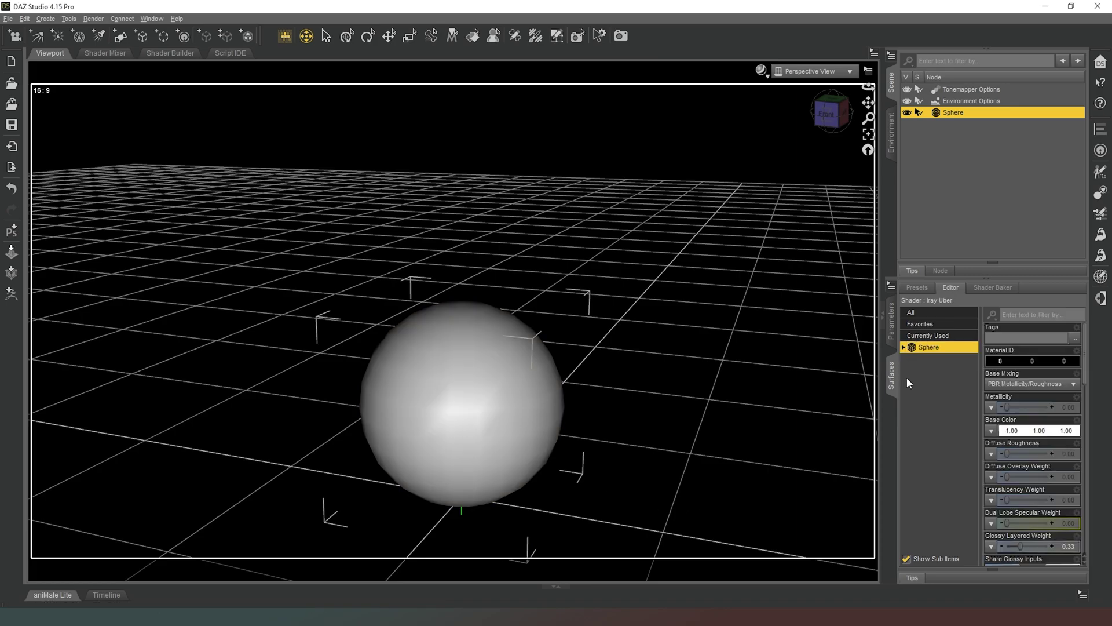
pyautogui.click(903, 347)
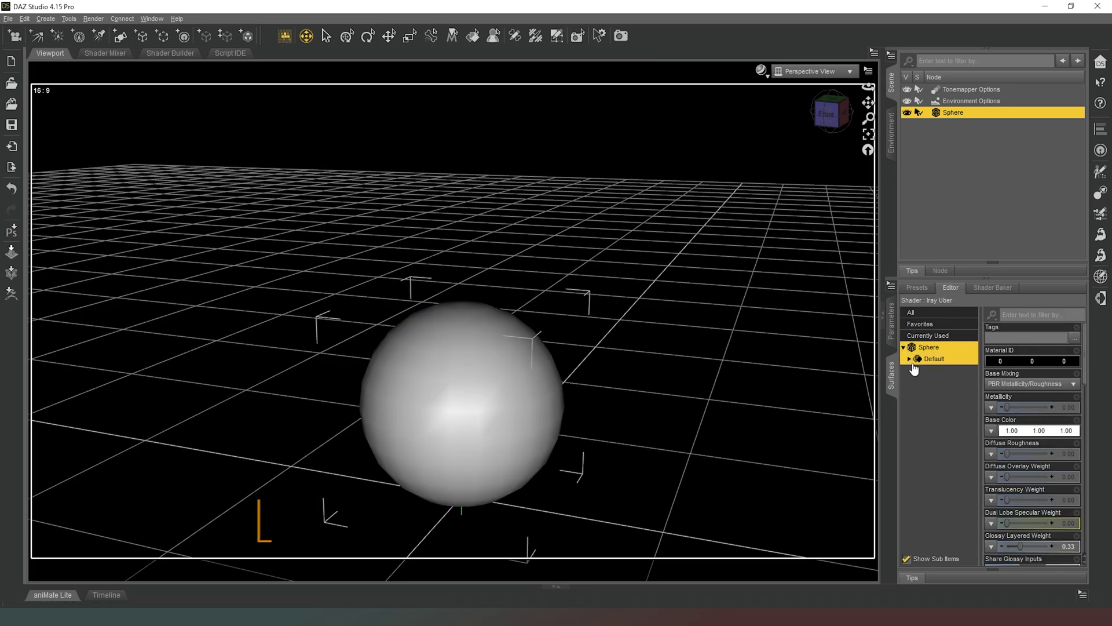
pyautogui.click(942, 428)
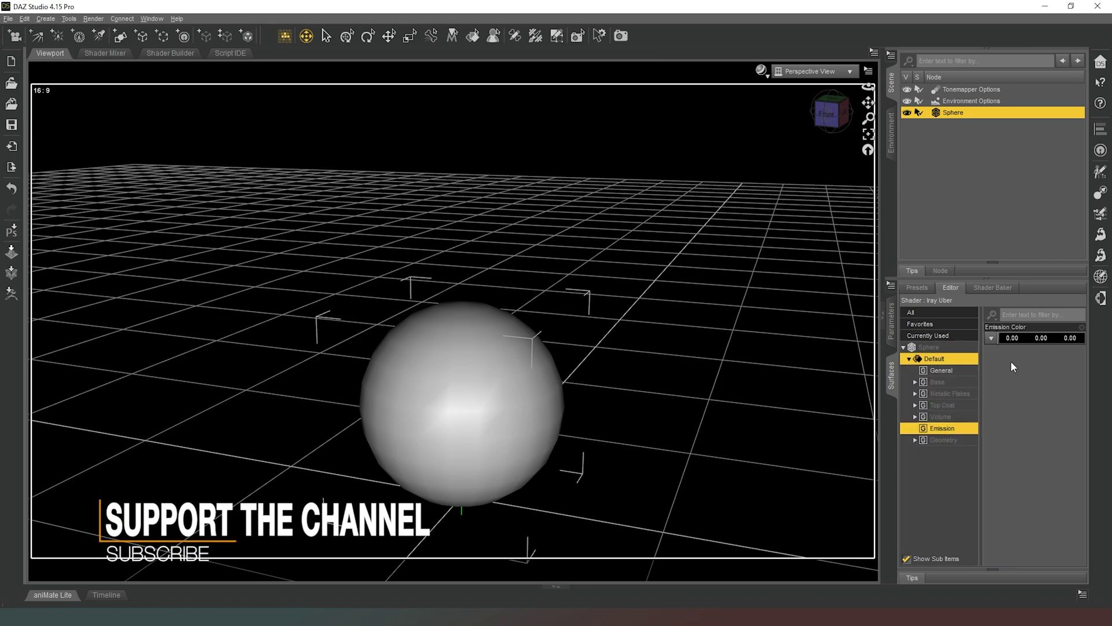
pyautogui.click(1031, 340)
pyautogui.moveTo(690, 252); pyautogui.dragTo(689, 223)
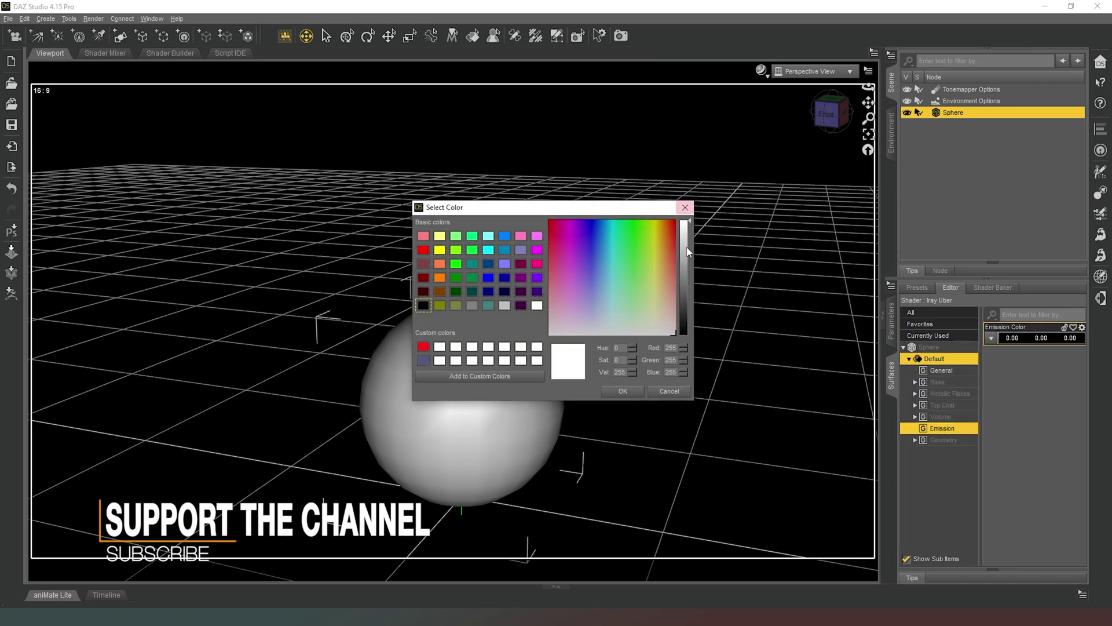
pyautogui.click(626, 391)
pyautogui.click(1023, 453)
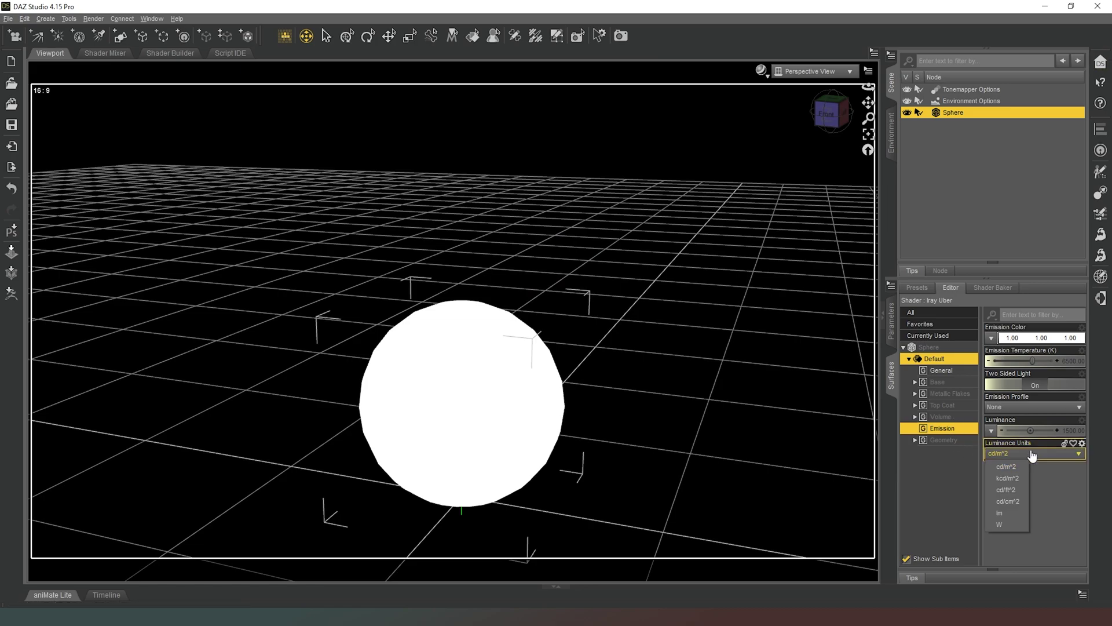
pyautogui.click(1001, 469)
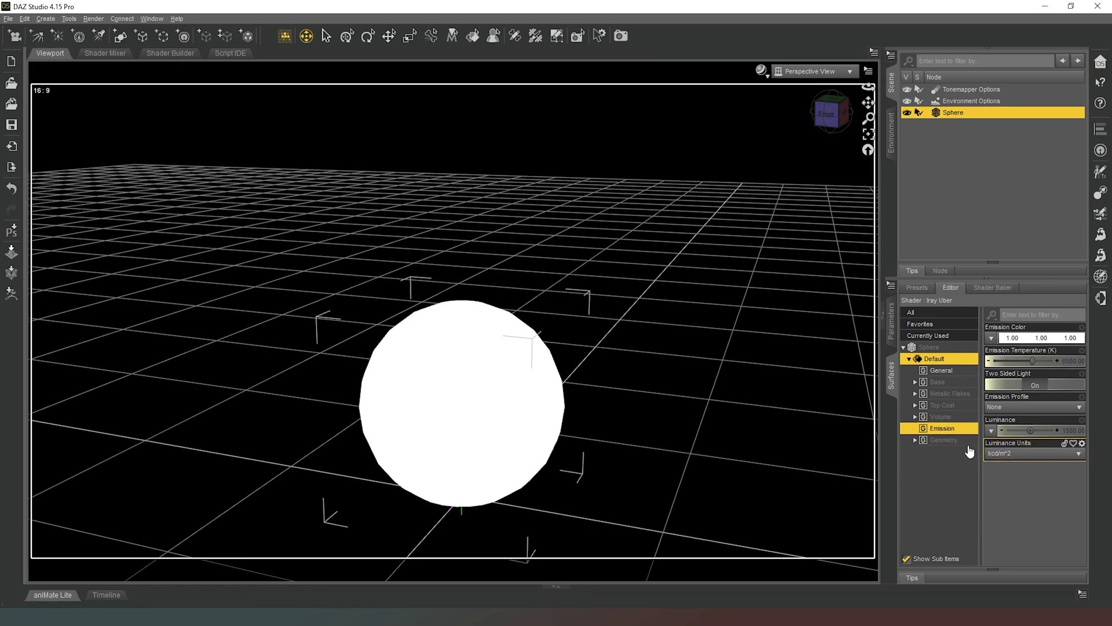
# Set the sphere's Geometry Cutout Opacity to 0.00000001 so it vanishes, then orbit to check.
pyautogui.click(949, 439)
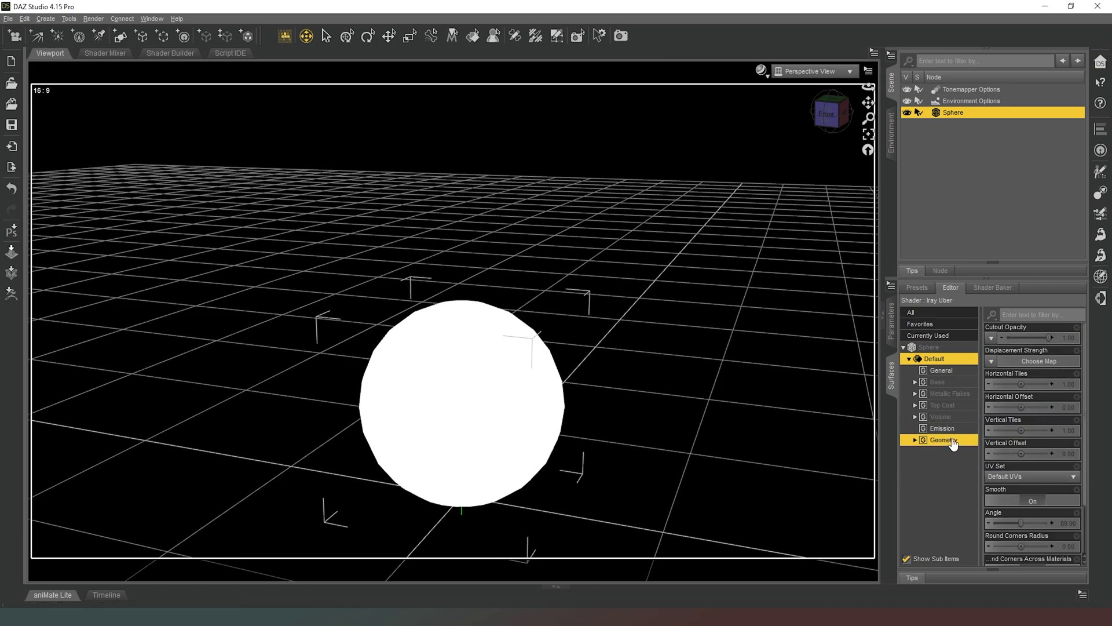
pyautogui.click(1070, 338)
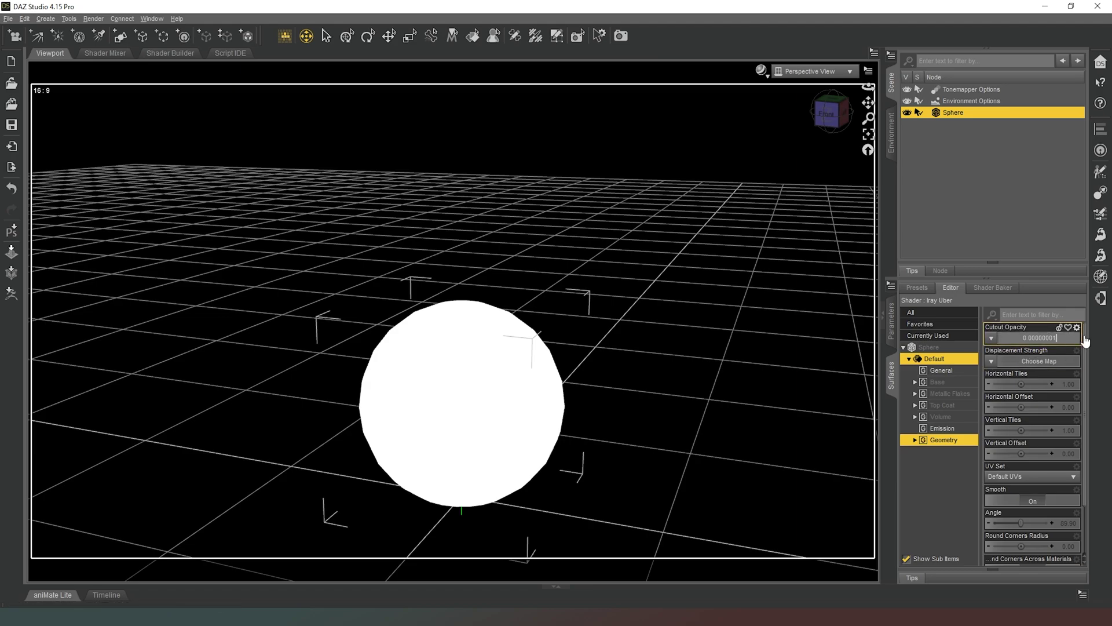
pyautogui.write('0.00000001')
pyautogui.press('Return')
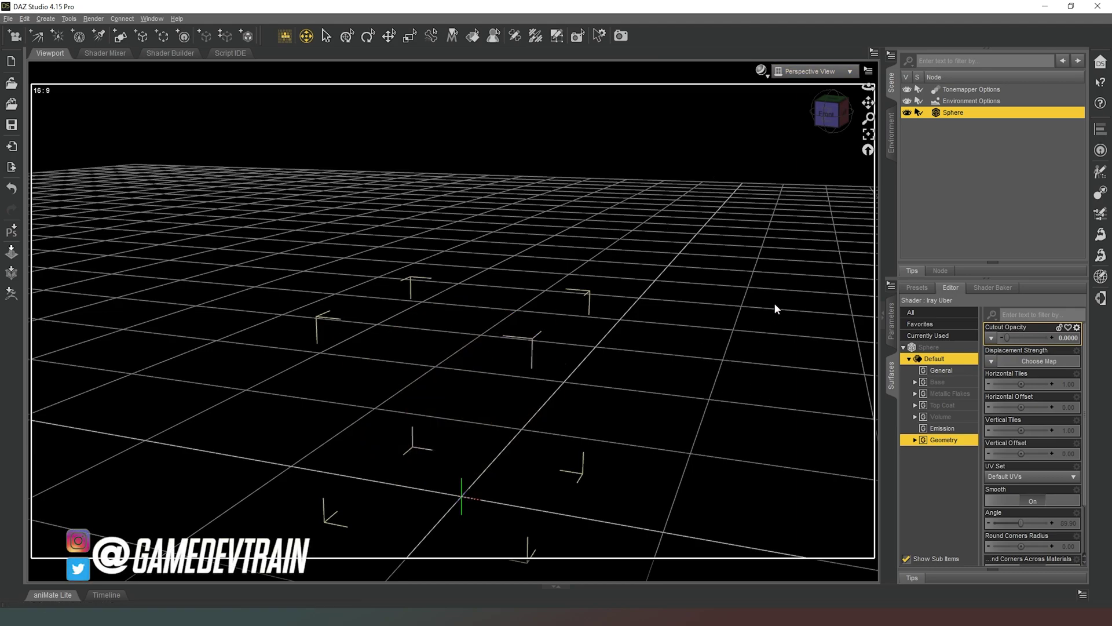
pyautogui.moveTo(839, 115); pyautogui.dragTo(797, 113)
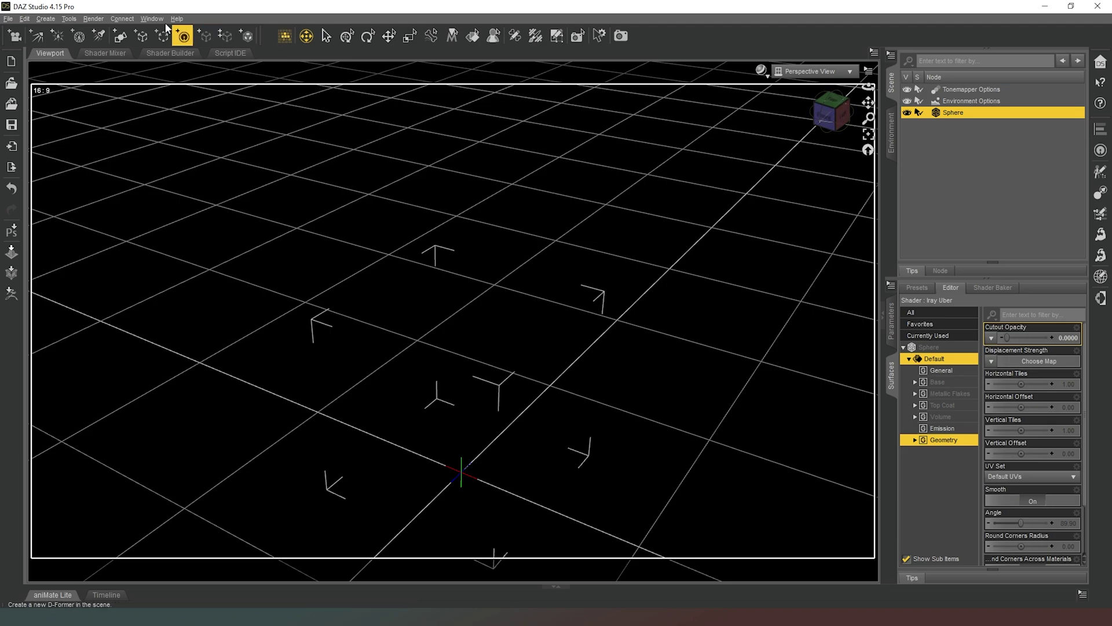
# Create a size-3 Cube primitive and nudge it along the Z axis with the Translate tool.
pyautogui.click(120, 36)
pyautogui.click(503, 215)
pyautogui.click(516, 177)
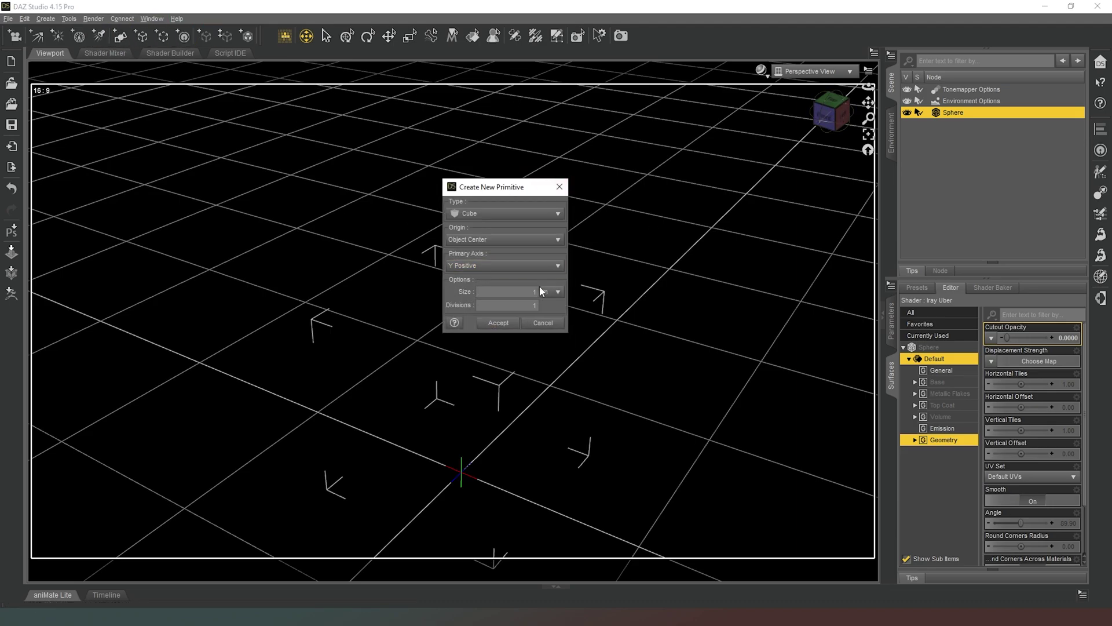
pyautogui.write('3')
pyautogui.press('Return')
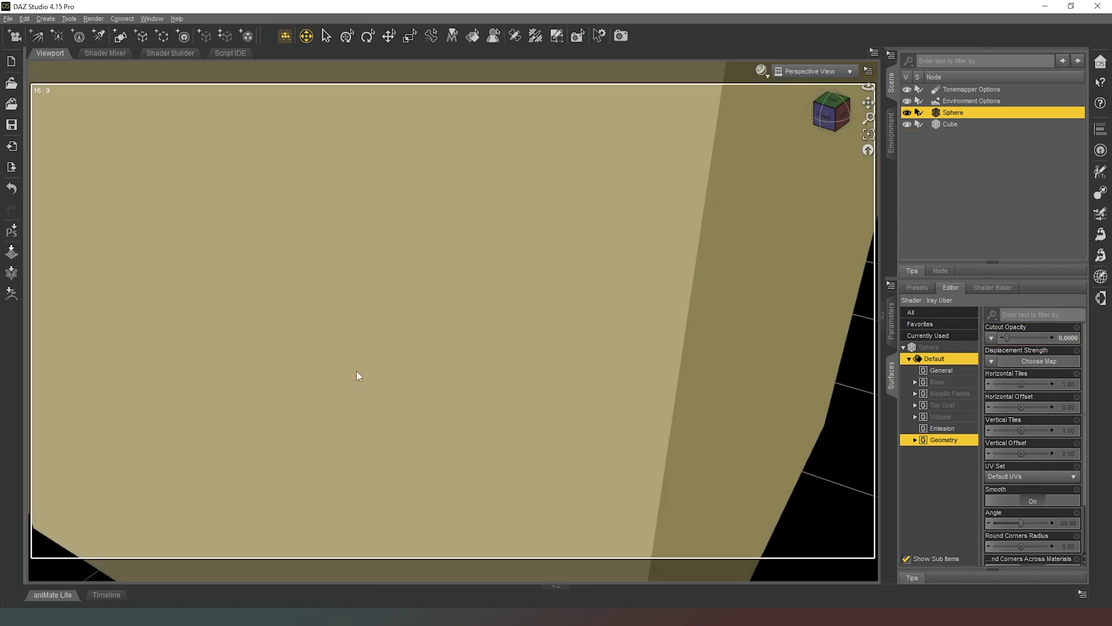
pyautogui.hotkey('ctrl', 't')
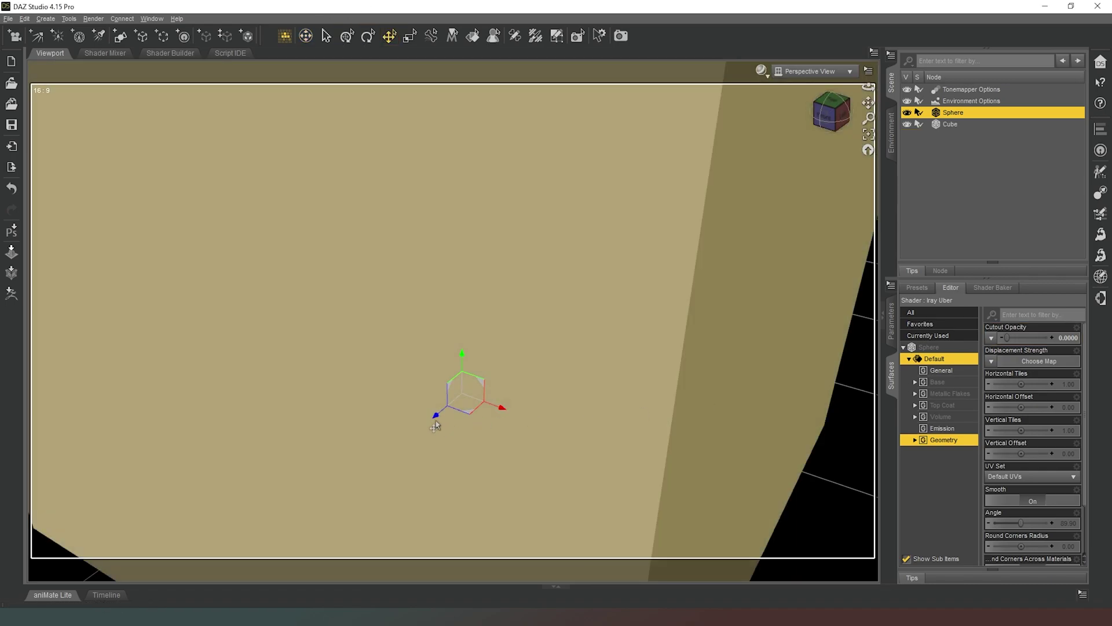
pyautogui.moveTo(436, 425); pyautogui.dragTo(461, 348)
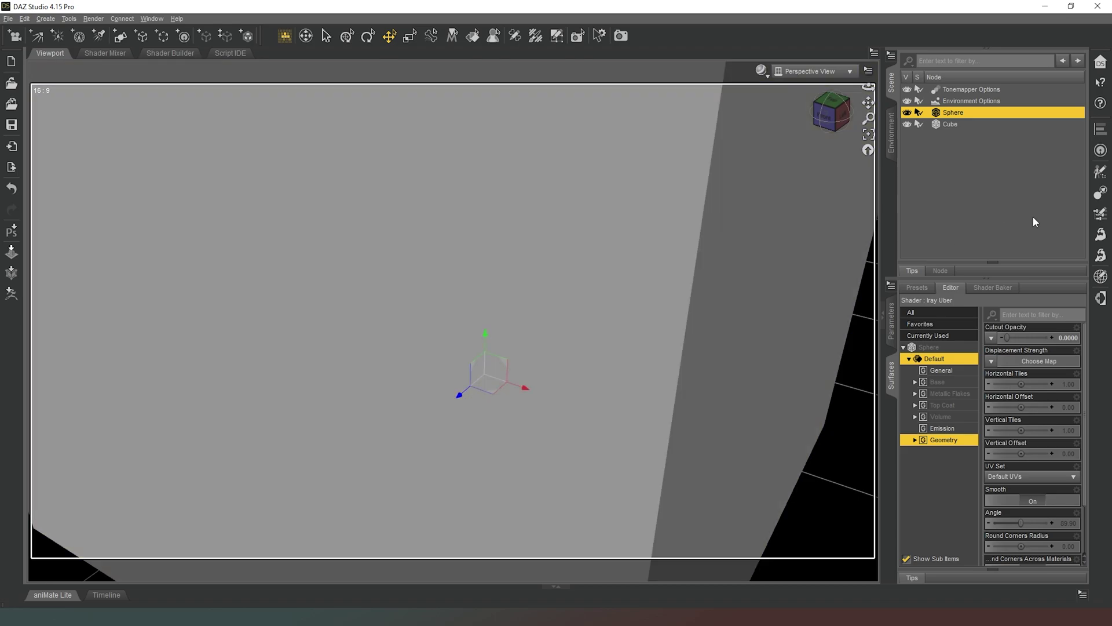
# Push the cube far back along Z and switch the viewport draw style to NVIDIA Iray.
pyautogui.click(953, 125)
pyautogui.moveTo(440, 219); pyautogui.dragTo(719, 57)
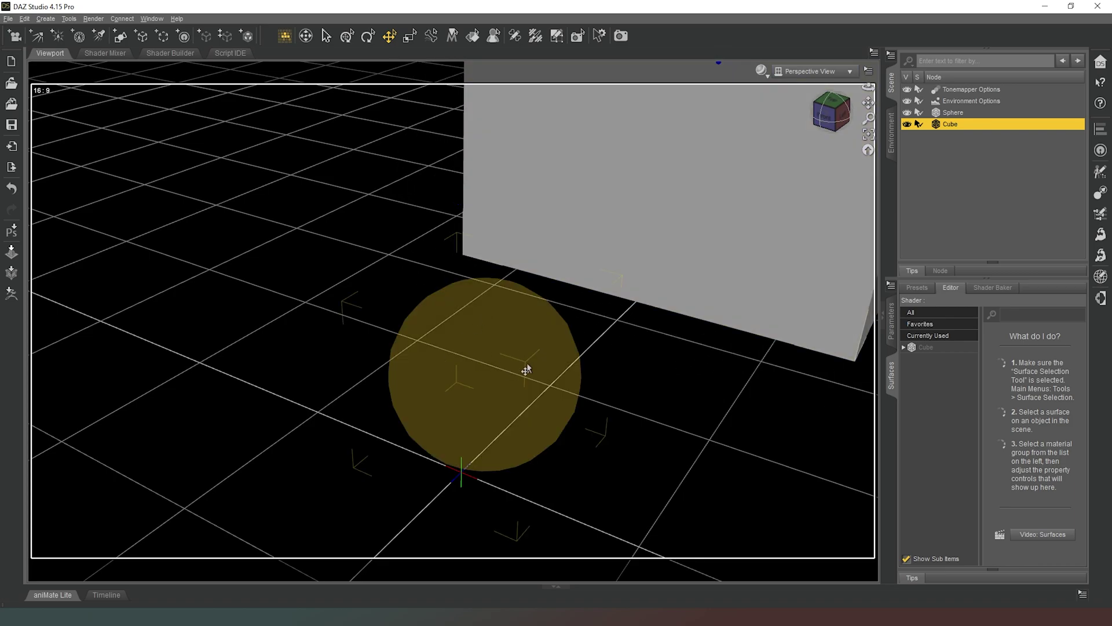
pyautogui.click(760, 70)
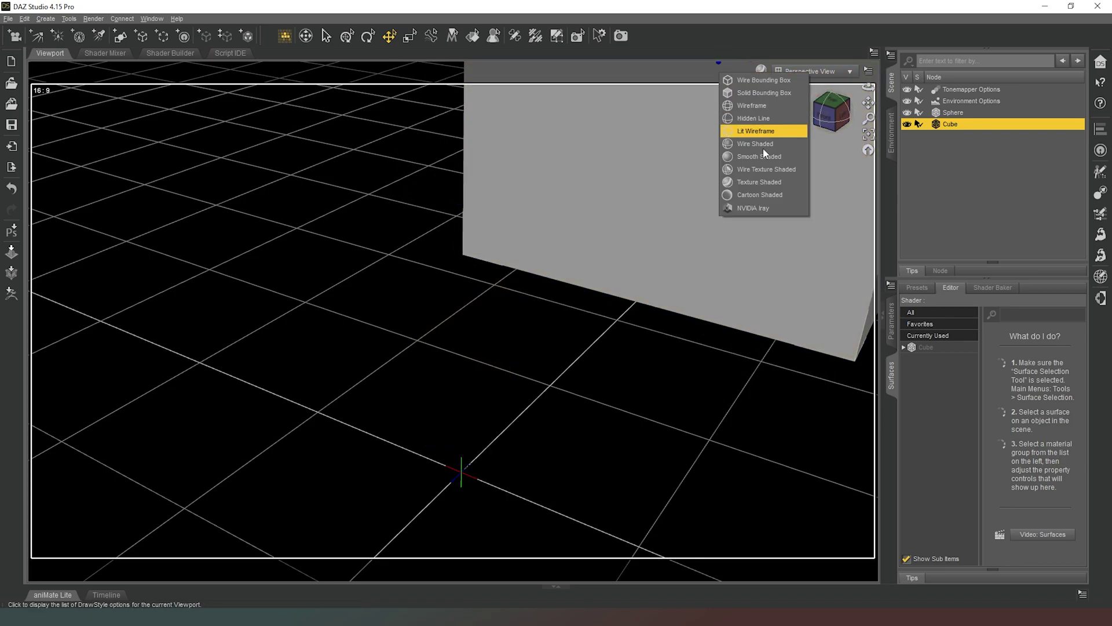
pyautogui.click(751, 209)
pyautogui.moveTo(825, 116); pyautogui.dragTo(833, 111)
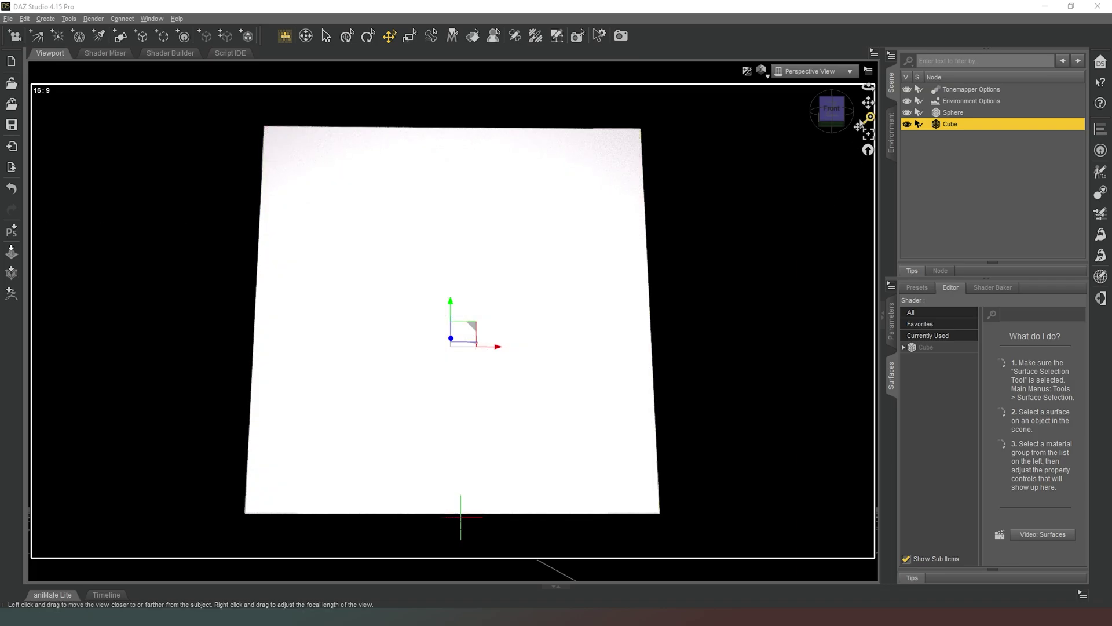
pyautogui.click(847, 115)
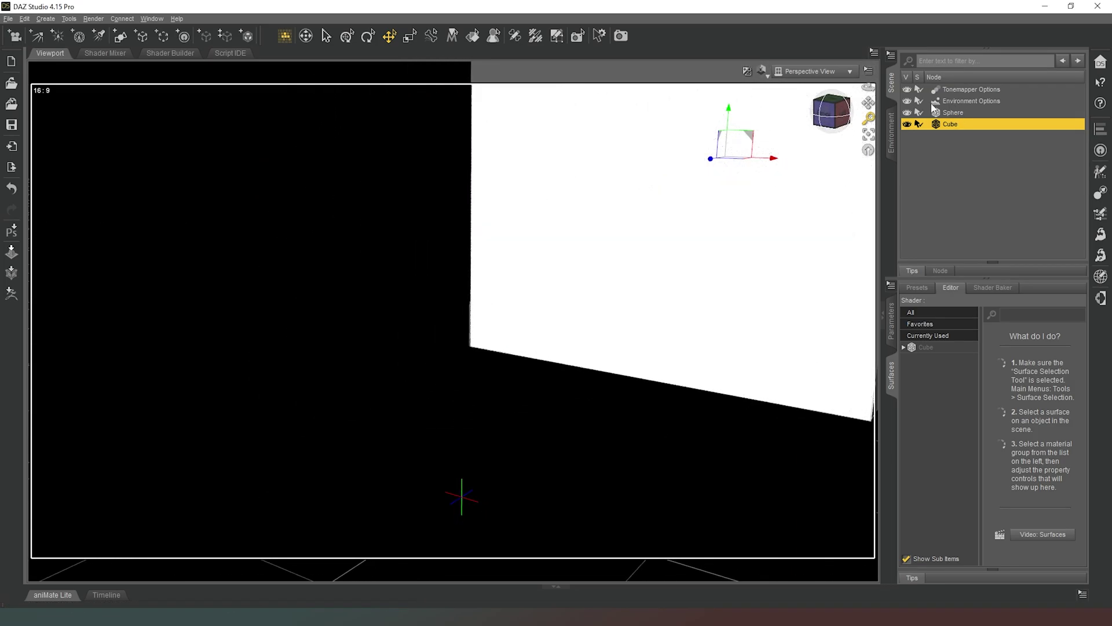
pyautogui.moveTo(869, 103); pyautogui.dragTo(677, 229)
pyautogui.click(893, 121)
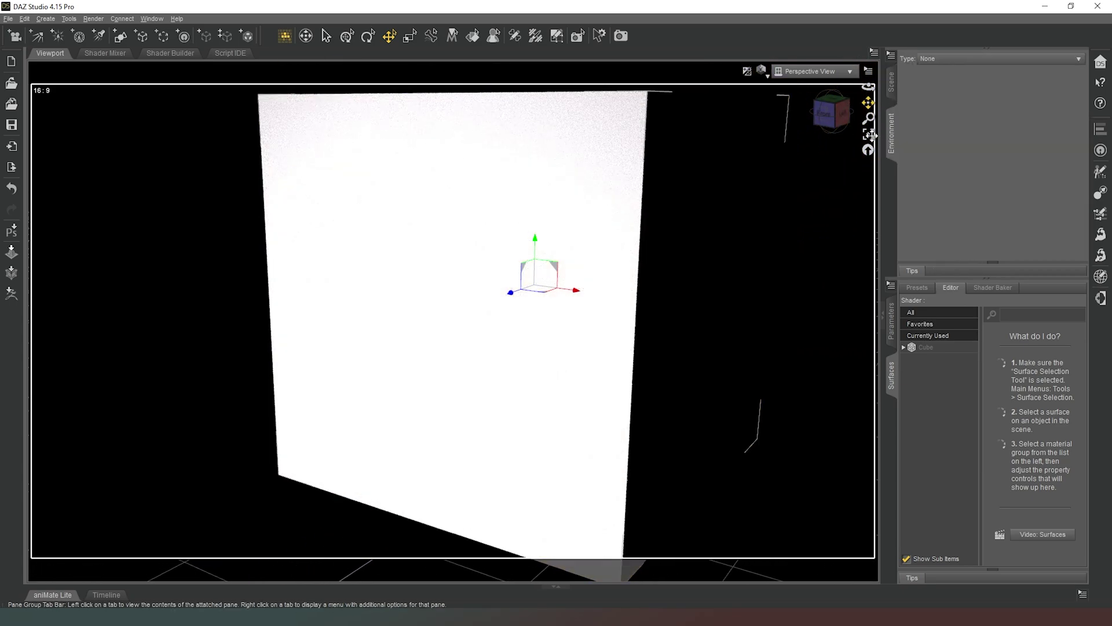
pyautogui.scroll(1, 793, 220)
pyautogui.scroll(-5, 802, 217)
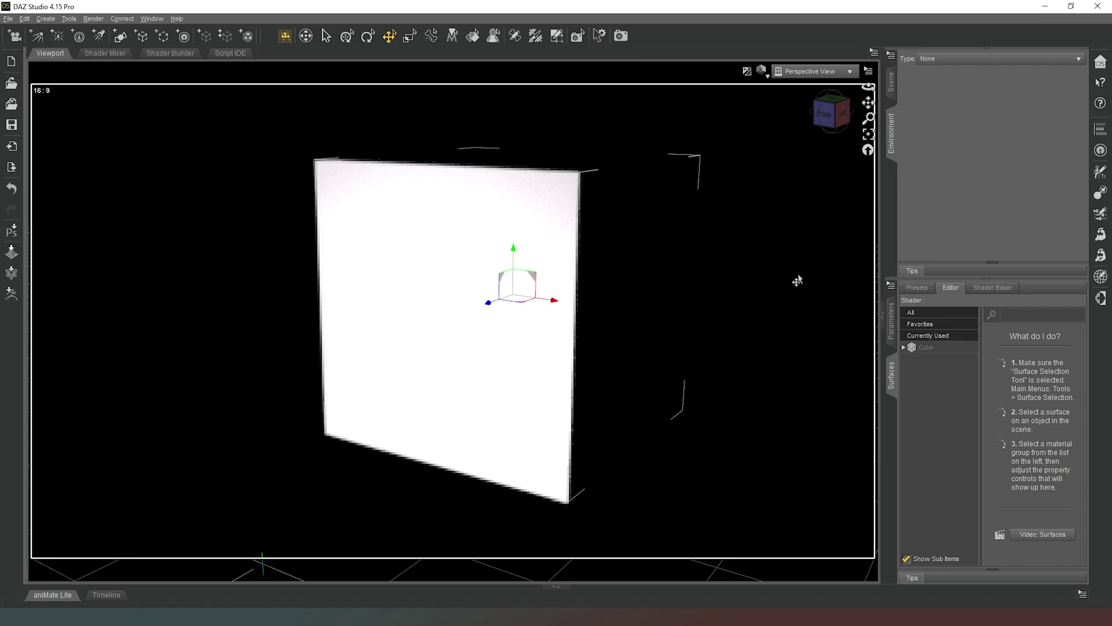
pyautogui.click(916, 348)
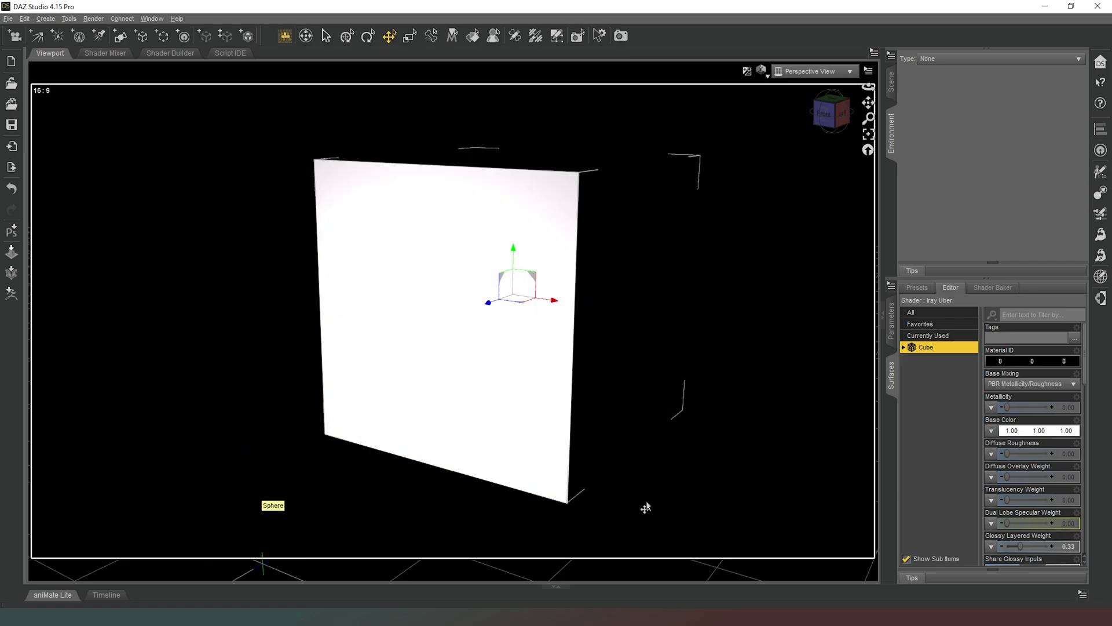
pyautogui.moveTo(868, 103); pyautogui.dragTo(868, 72)
pyautogui.click(903, 347)
pyautogui.click(910, 359)
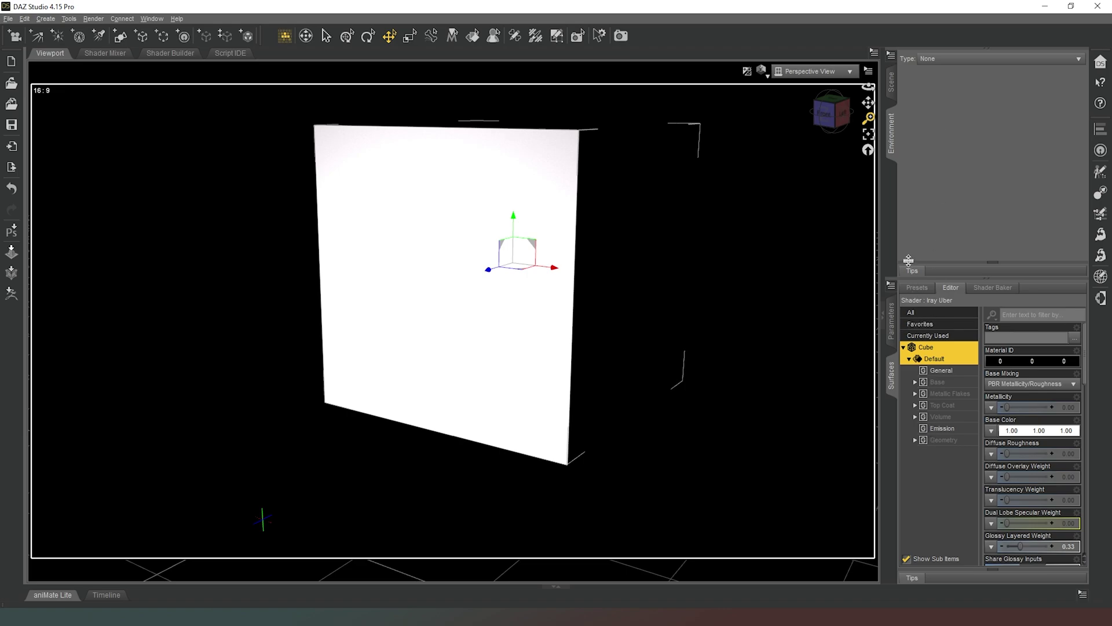
pyautogui.click(897, 81)
pyautogui.click(953, 113)
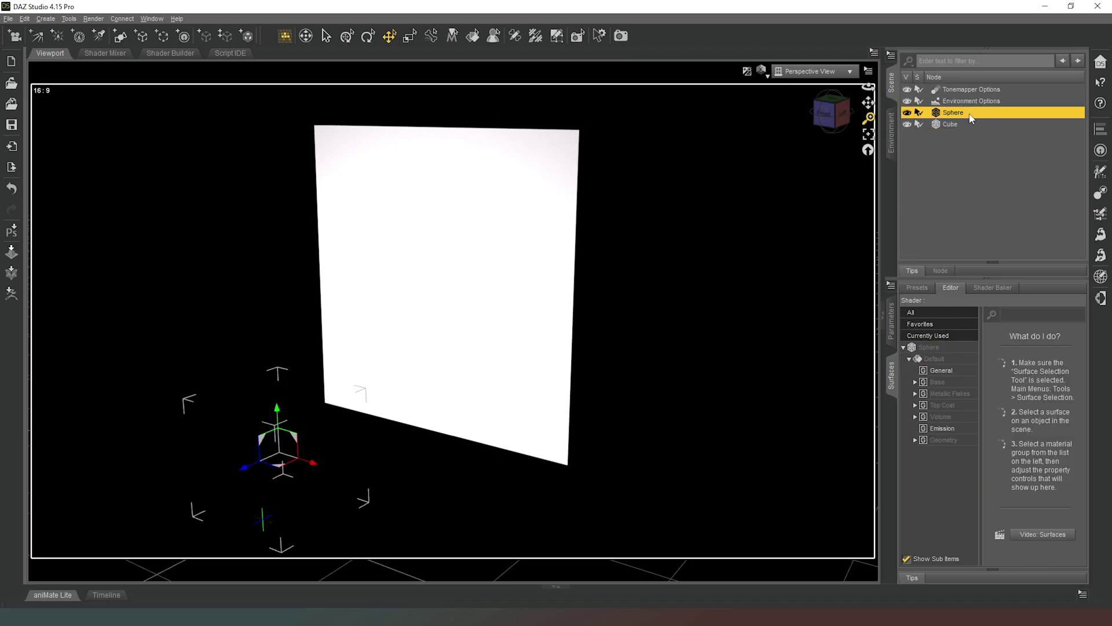
# Recommit the sphere's Cutout Opacity as 0.0000 and hide the Sphere in the Scene pane.
pyautogui.click(943, 439)
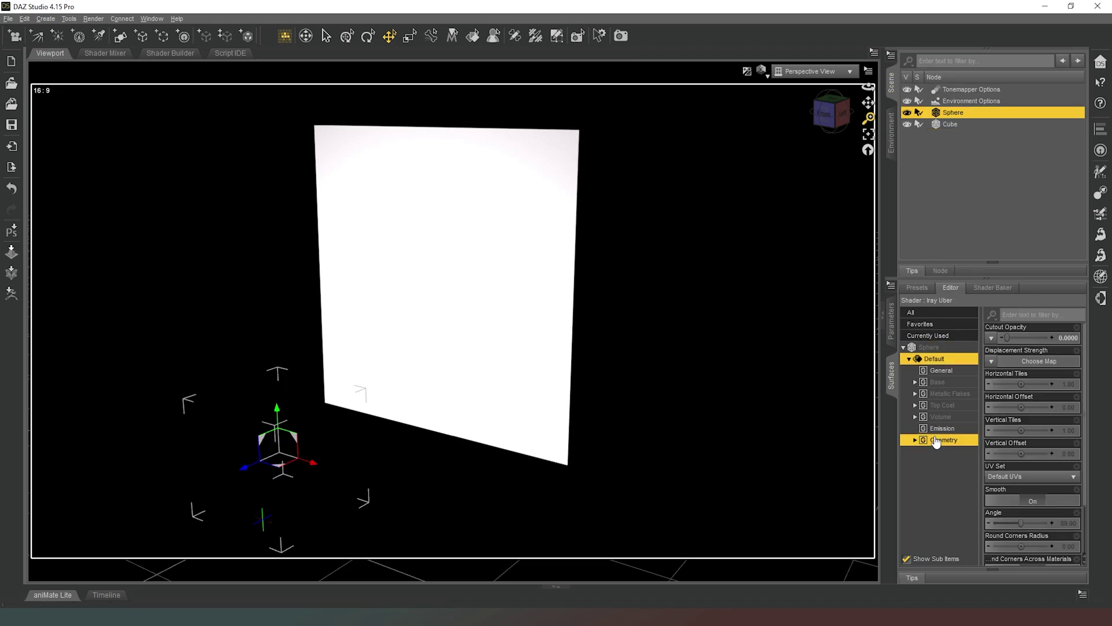
pyautogui.doubleClick(1040, 337)
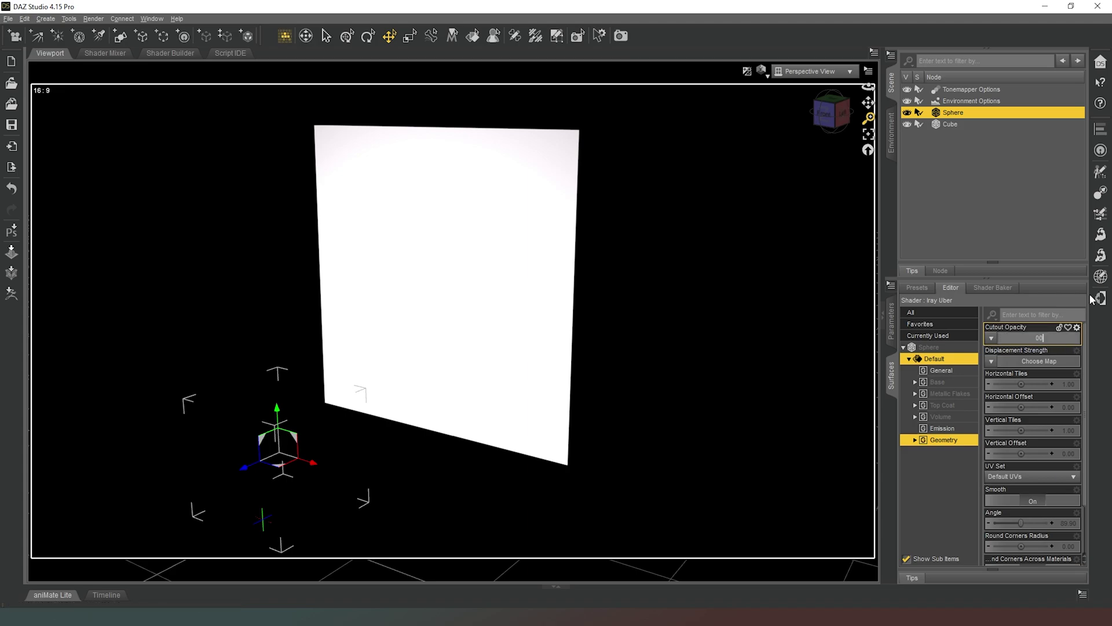
pyautogui.press('Return')
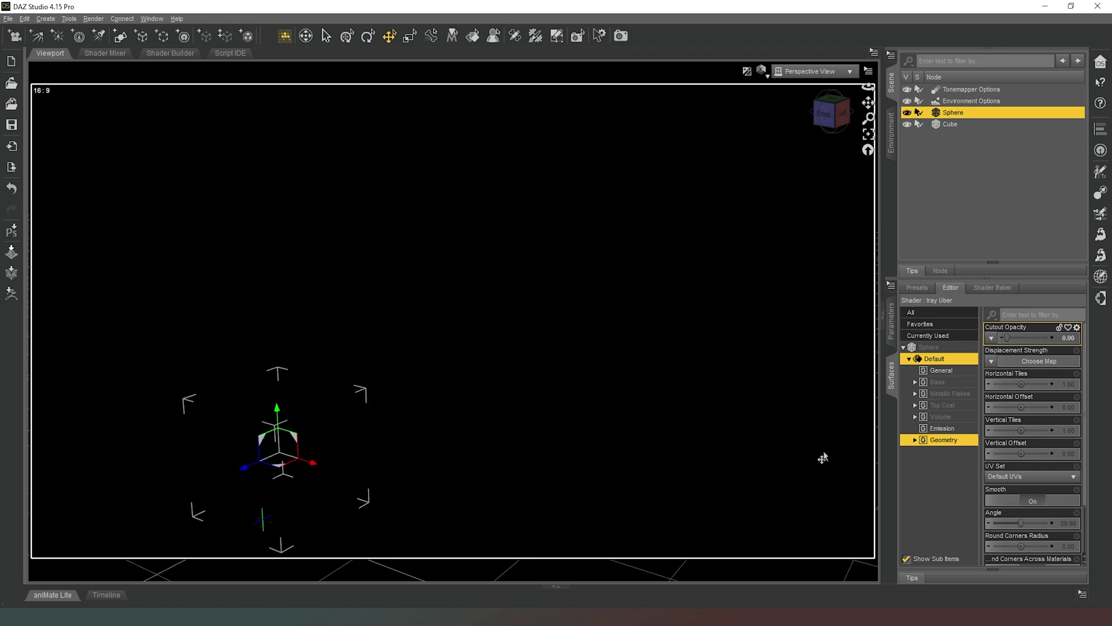
pyautogui.doubleClick(1067, 339)
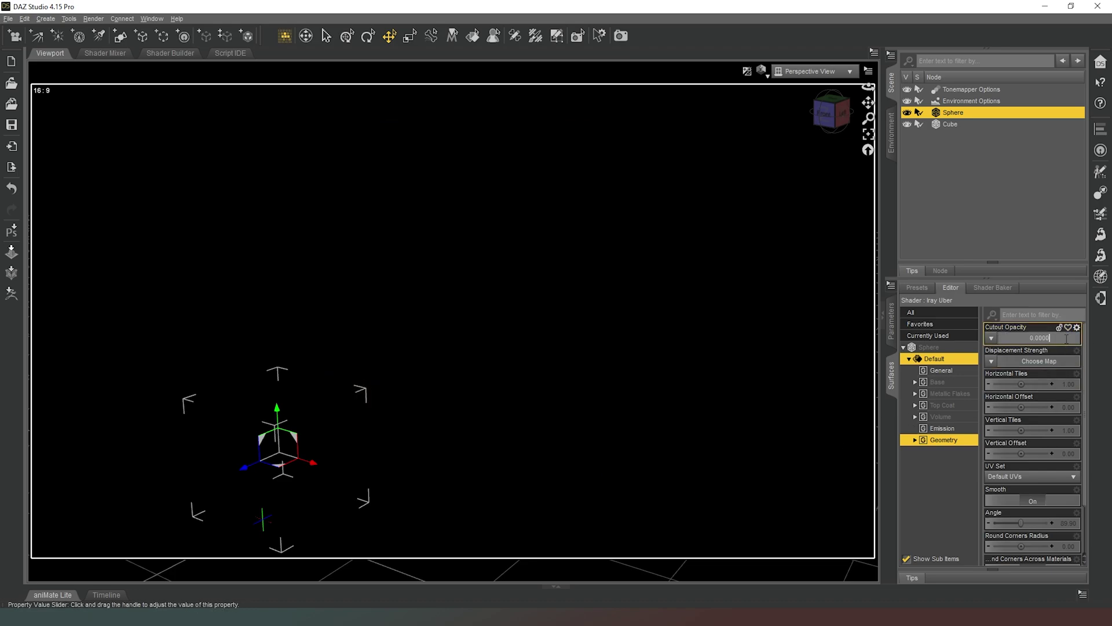
pyautogui.press('Return')
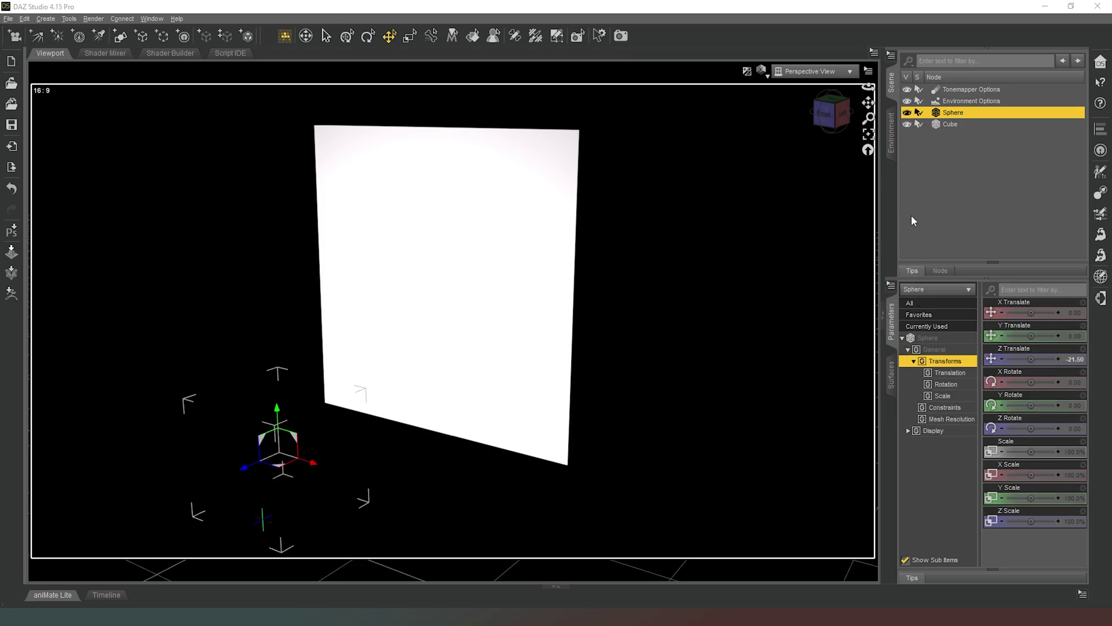
pyautogui.click(907, 113)
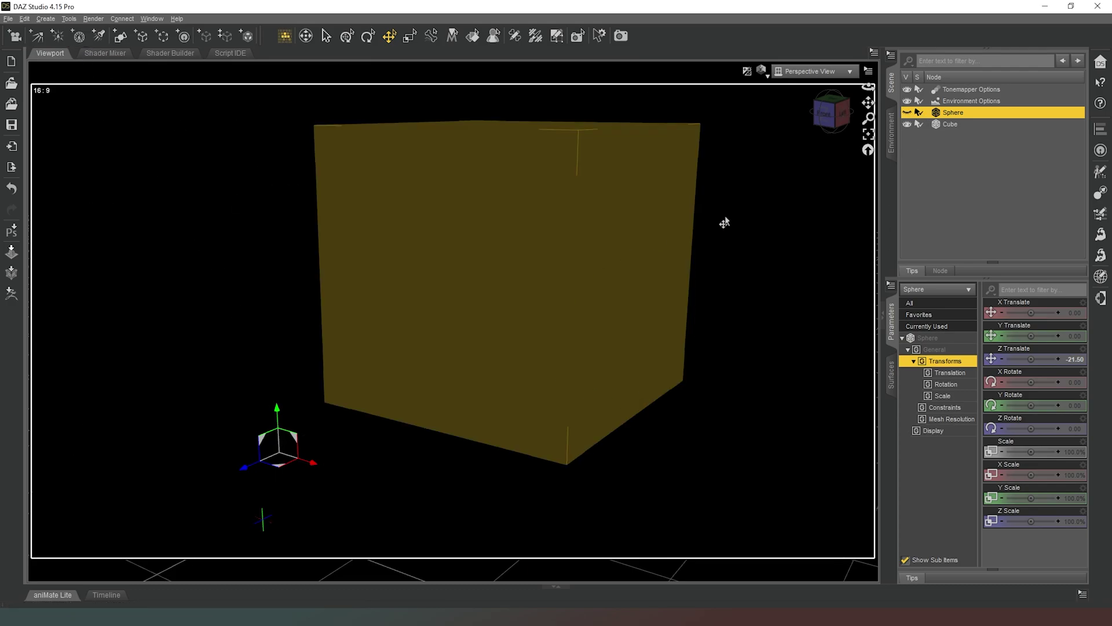
# Add a PointLight with default settings and raise it slightly above the floor.
pyautogui.click(58, 36)
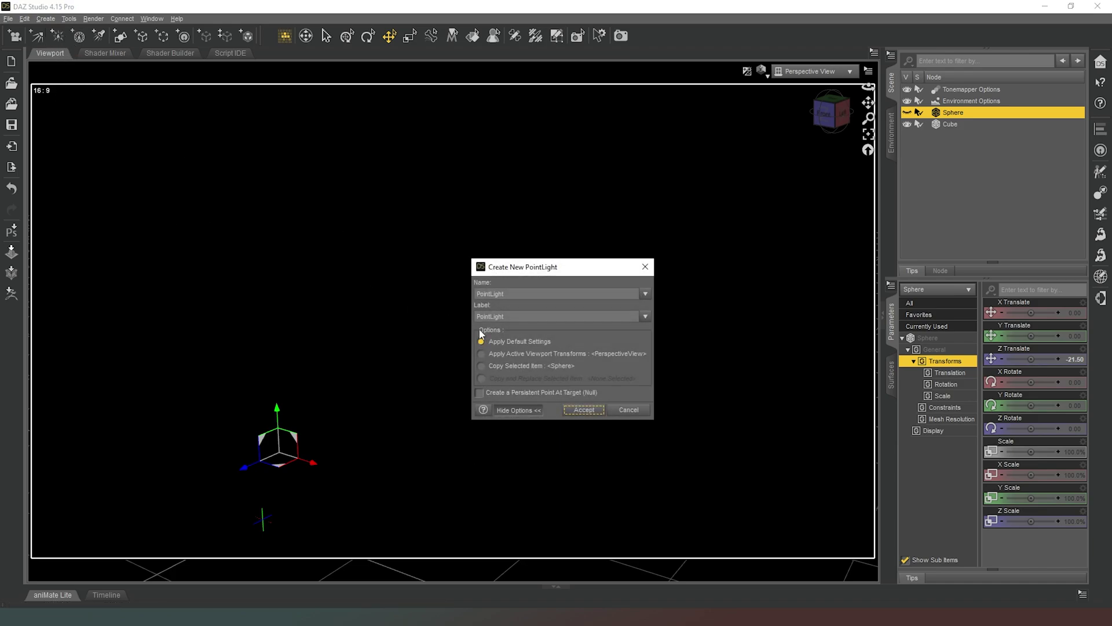
pyautogui.click(583, 410)
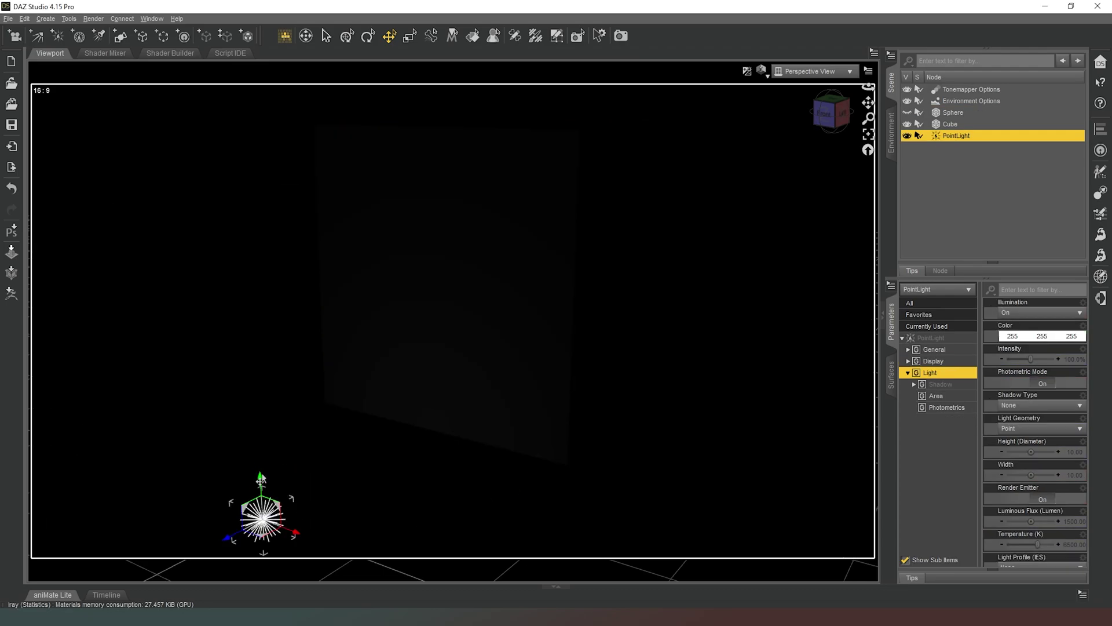
pyautogui.moveTo(259, 483); pyautogui.dragTo(278, 374)
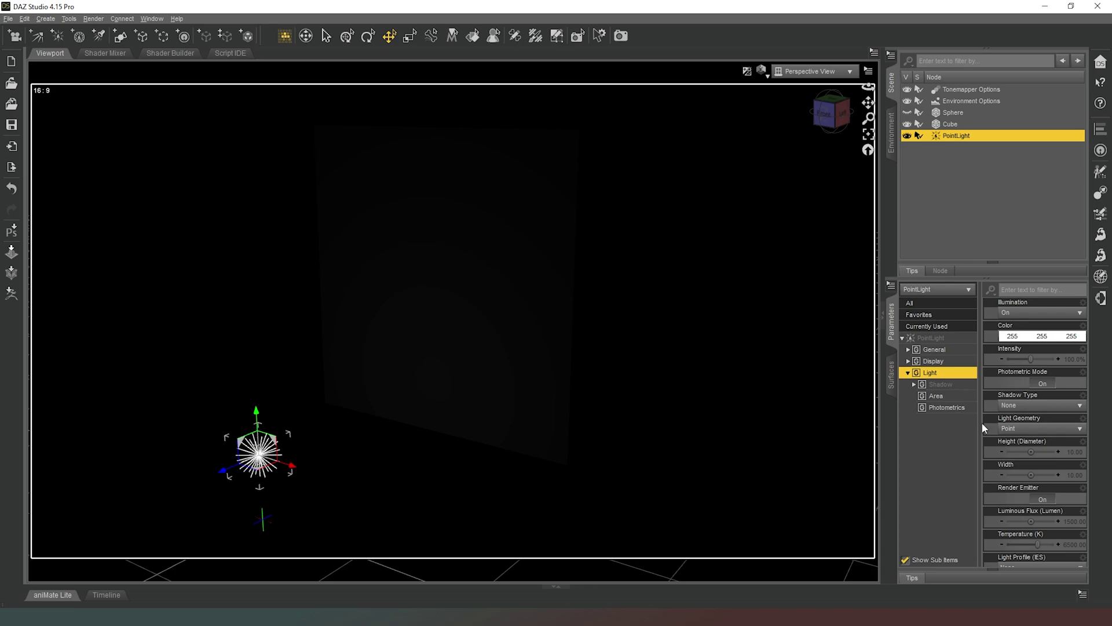
pyautogui.click(1049, 434)
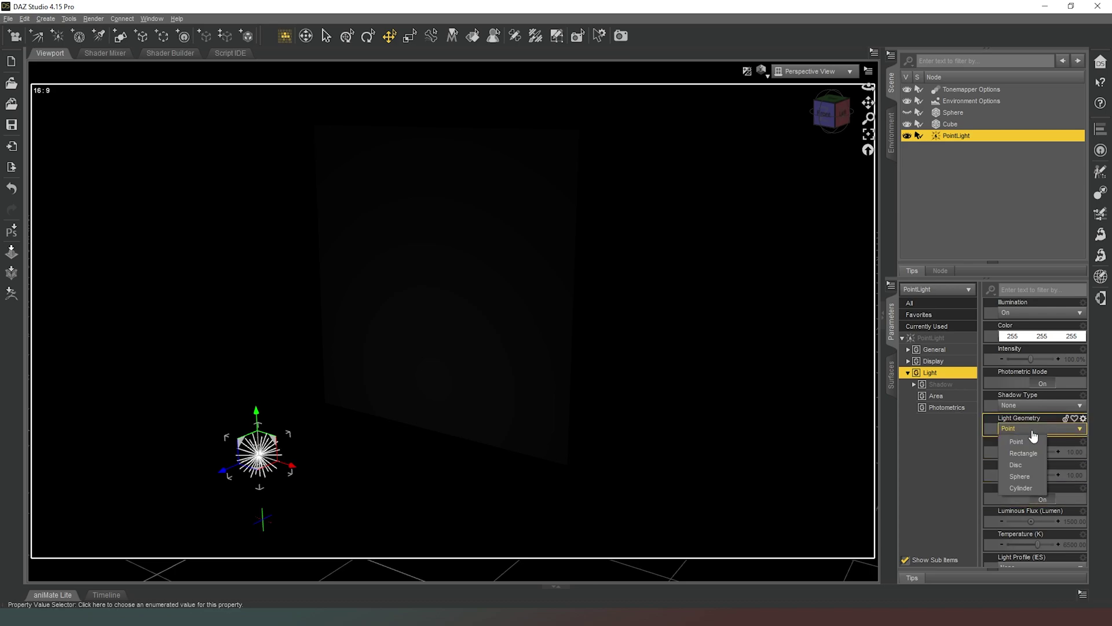
# Give the PointLight Sphere geometry with a 100 Height (Diameter) and lift it higher.
pyautogui.click(1031, 472)
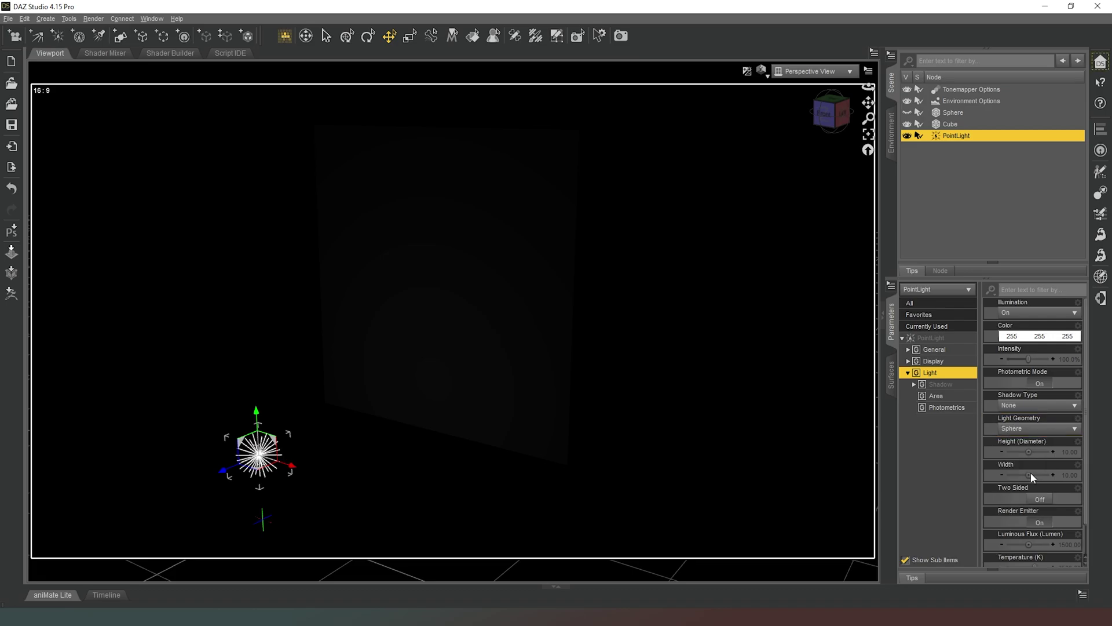
pyautogui.click(1069, 451)
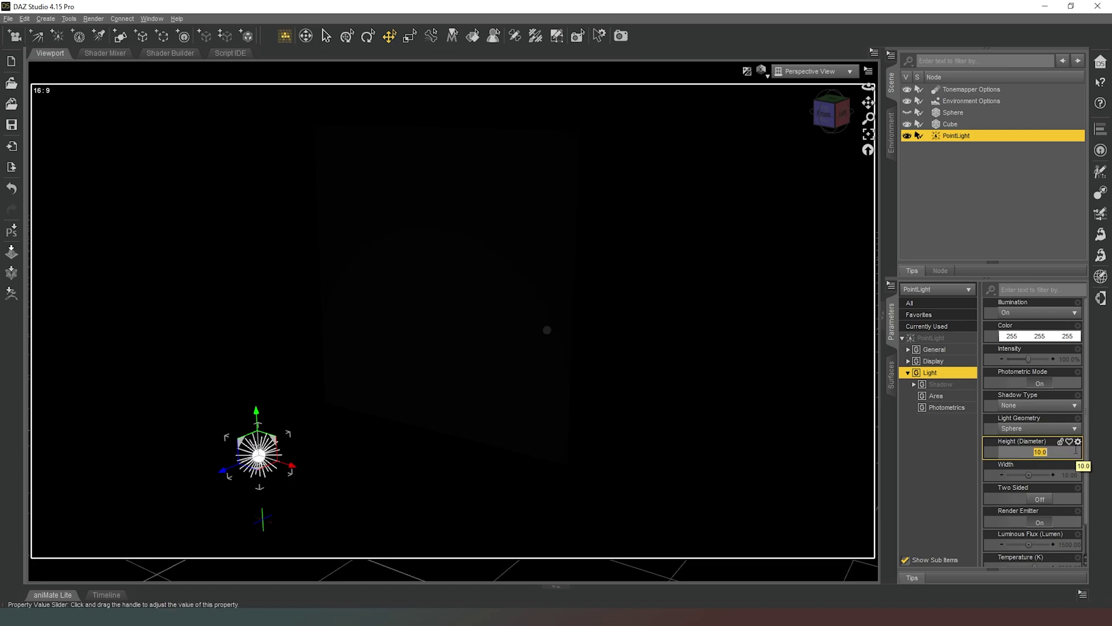
pyautogui.write('100')
pyautogui.press('Return')
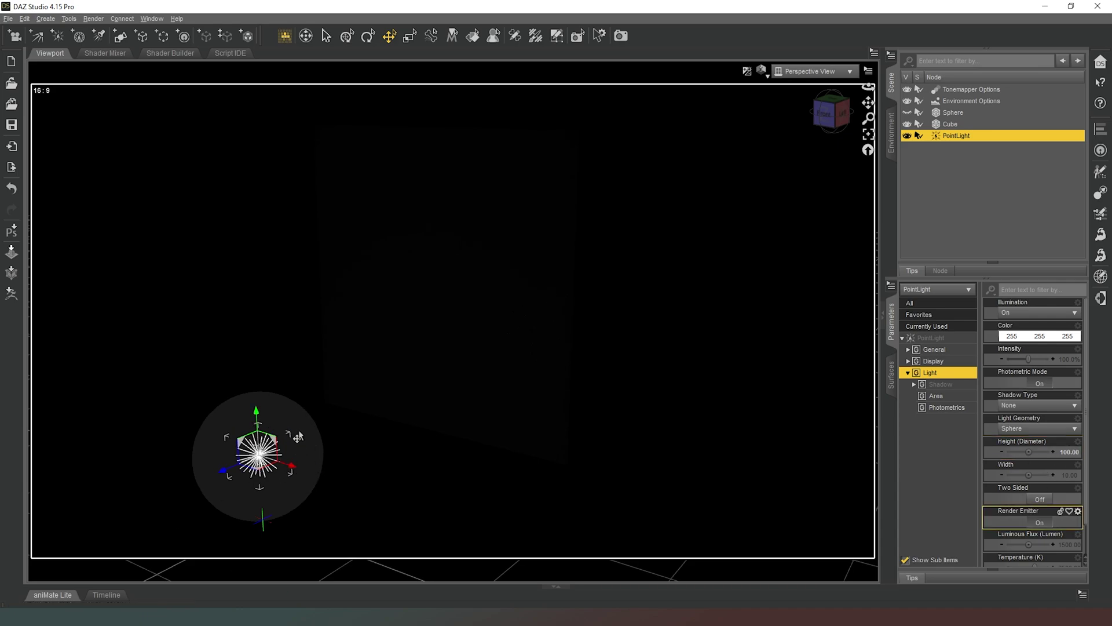
pyautogui.moveTo(256, 416); pyautogui.dragTo(250, 277)
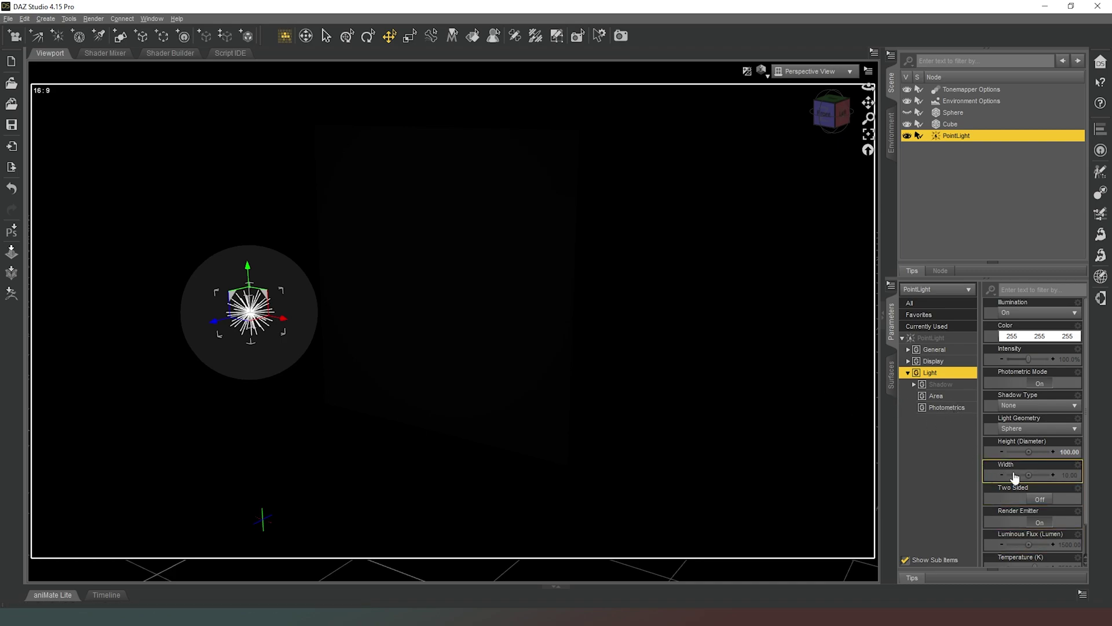
# Change the PointLight's Luminous Flux (Lumen) to 150000, correcting a mistyped 15000.
pyautogui.scroll(-1, 996, 496)
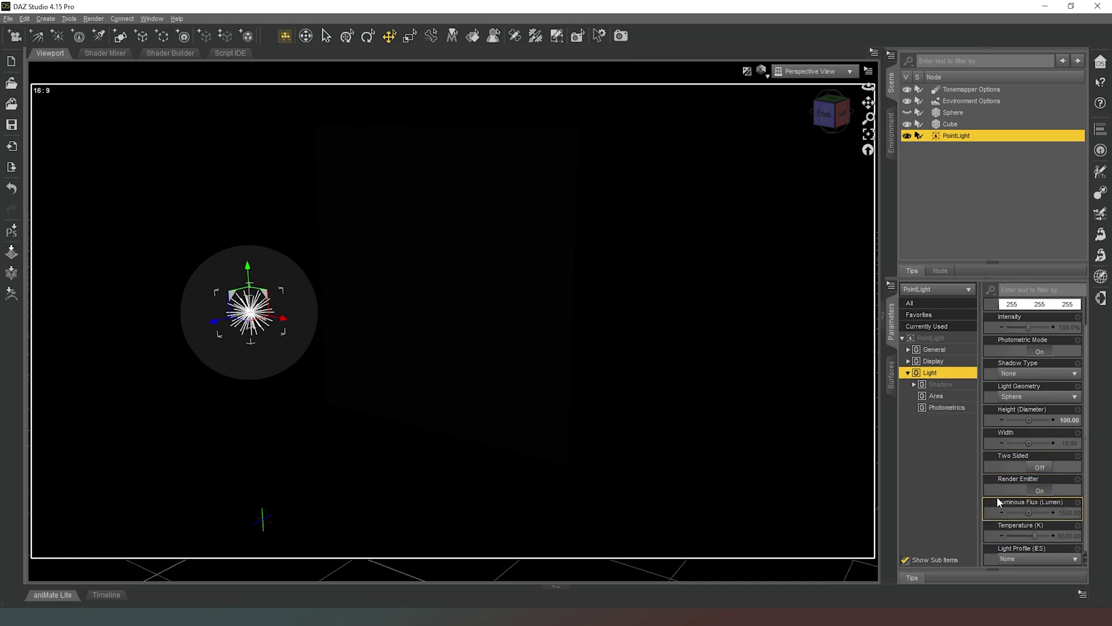
pyautogui.click(1068, 514)
pyautogui.write('15000')
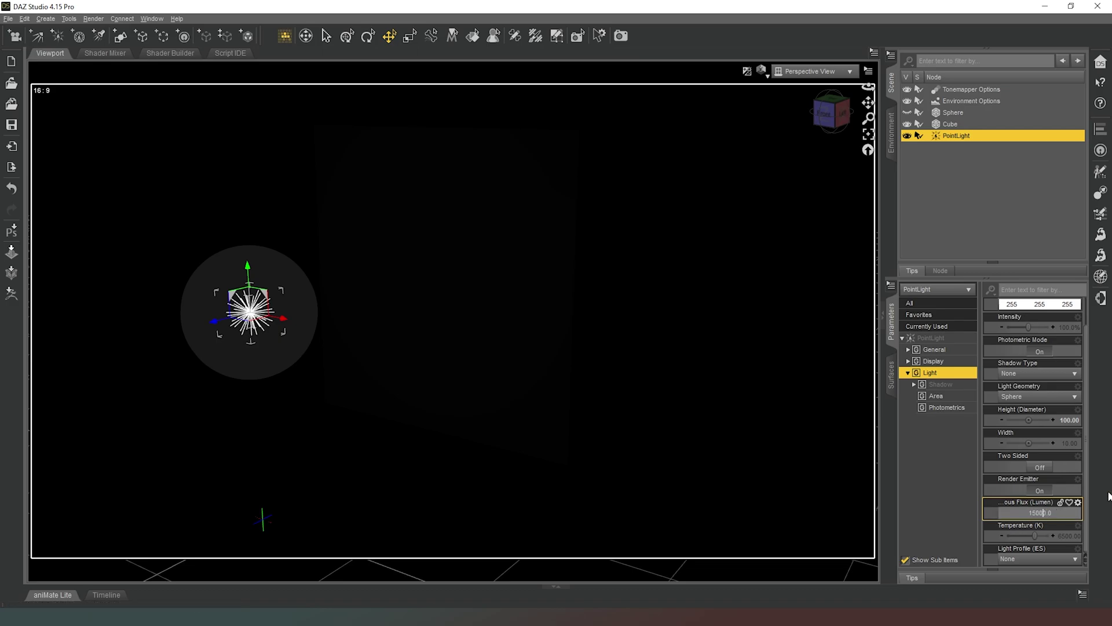
pyautogui.press('Return')
pyautogui.click(1058, 513)
pyautogui.click(1033, 513)
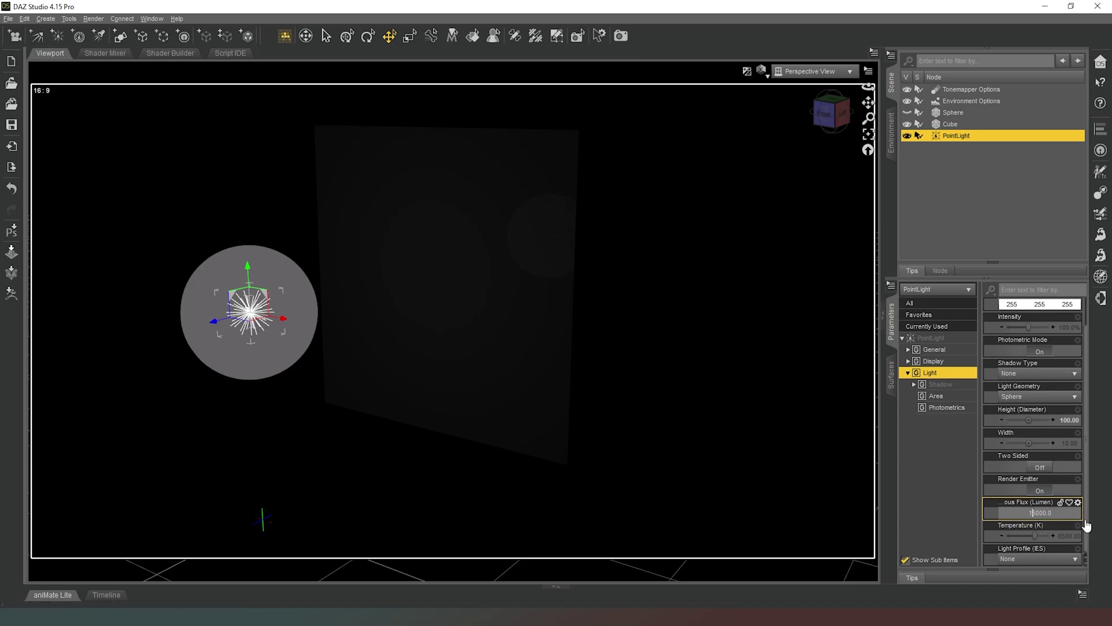
pyautogui.write('0')
pyautogui.press('Return')
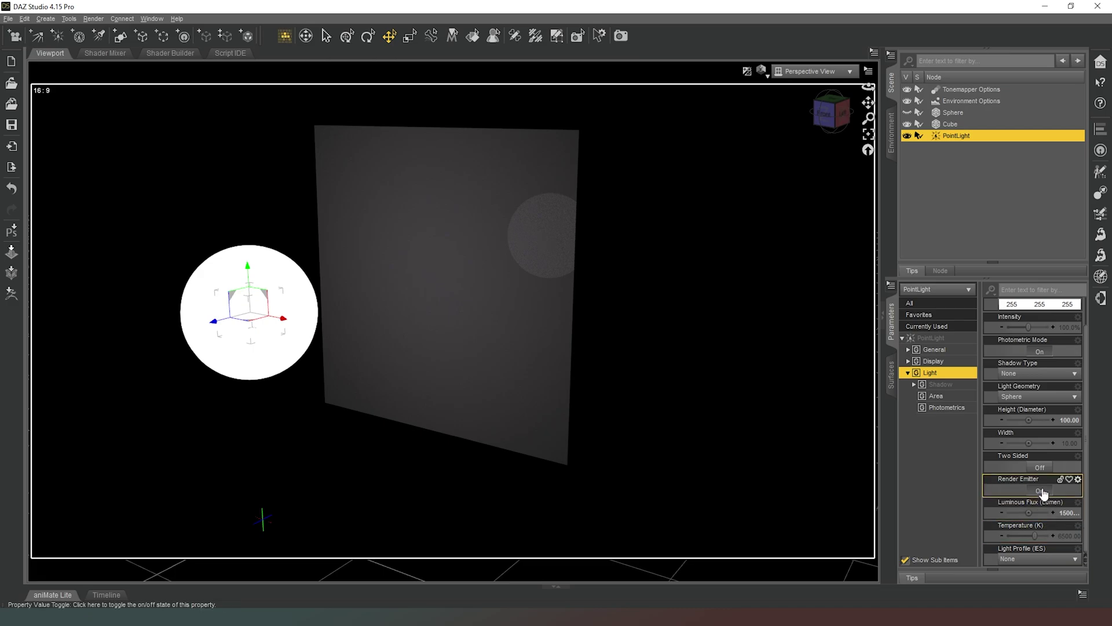
pyautogui.click(1070, 513)
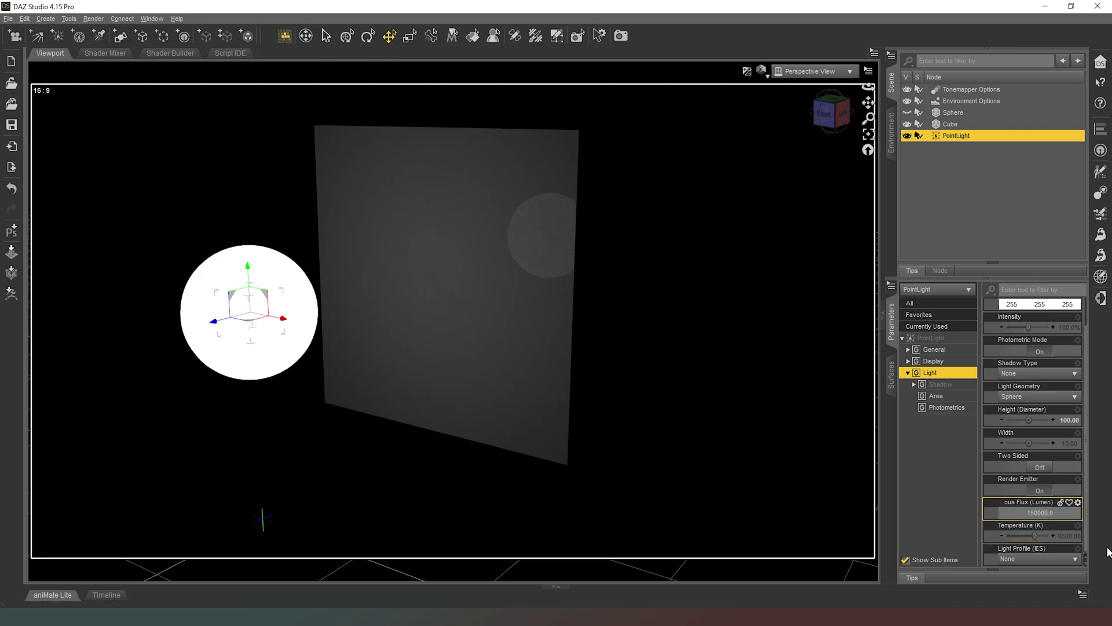
pyautogui.press('Return')
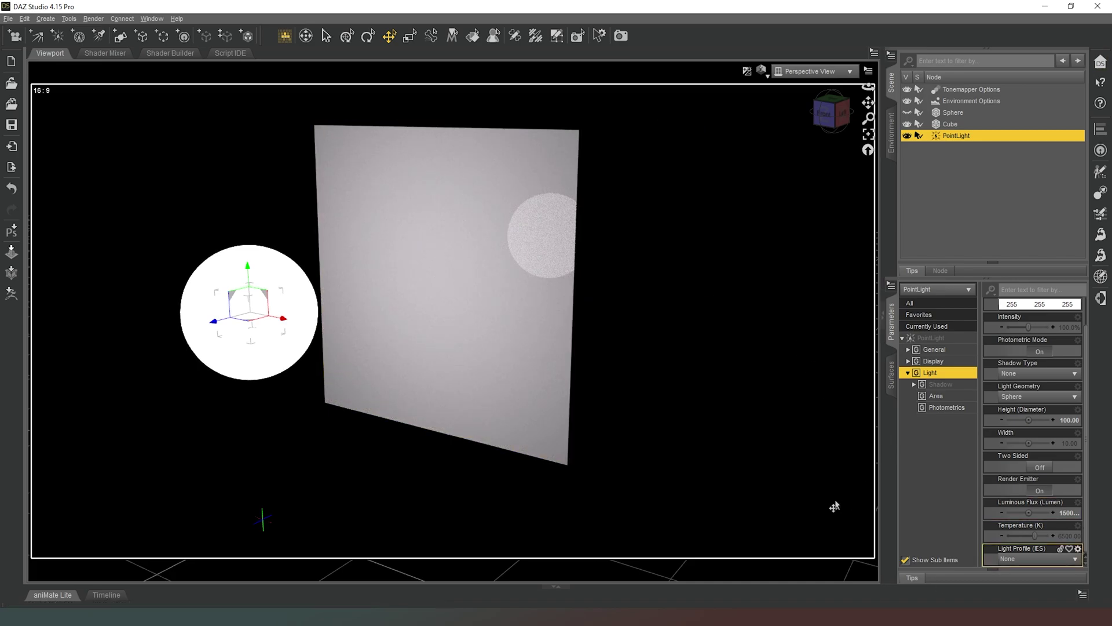
# Turn the PointLight's Render Emitter Off and orbit toward the panel's front.
pyautogui.click(1040, 491)
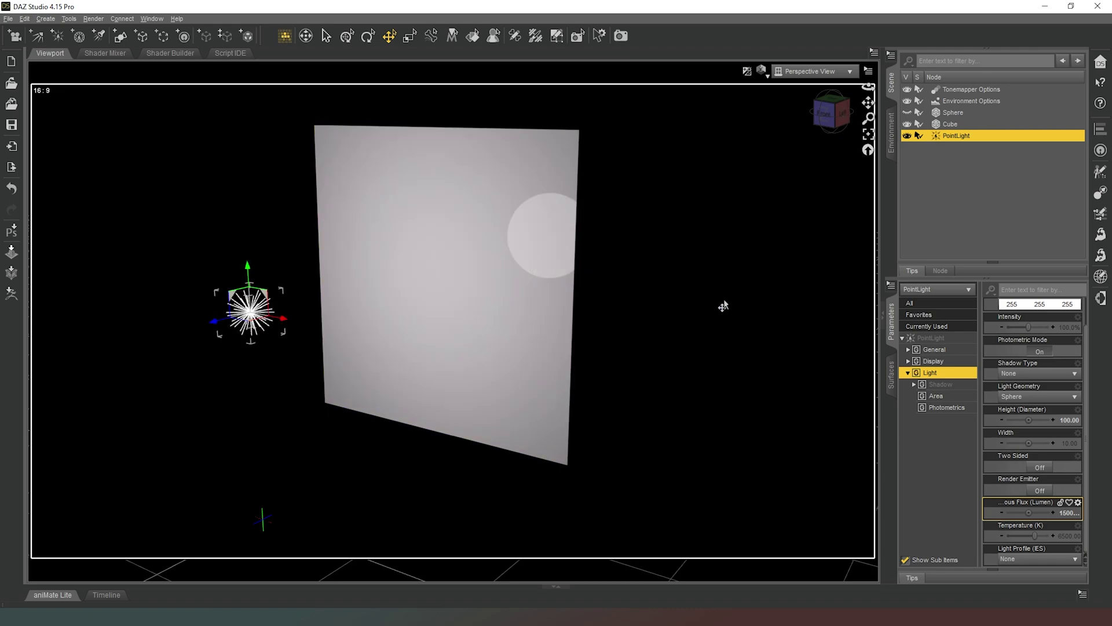
pyautogui.moveTo(840, 115); pyautogui.dragTo(871, 113)
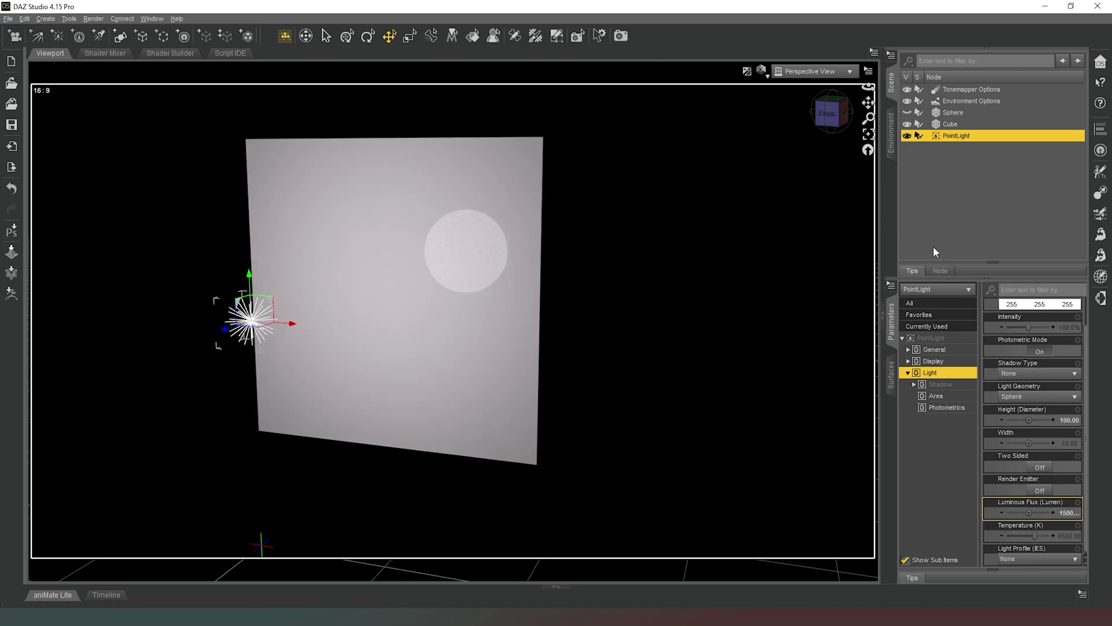
# Drag the Cube's Base Glossy Layered Weight to 0, then reselect the PointLight.
pyautogui.click(951, 125)
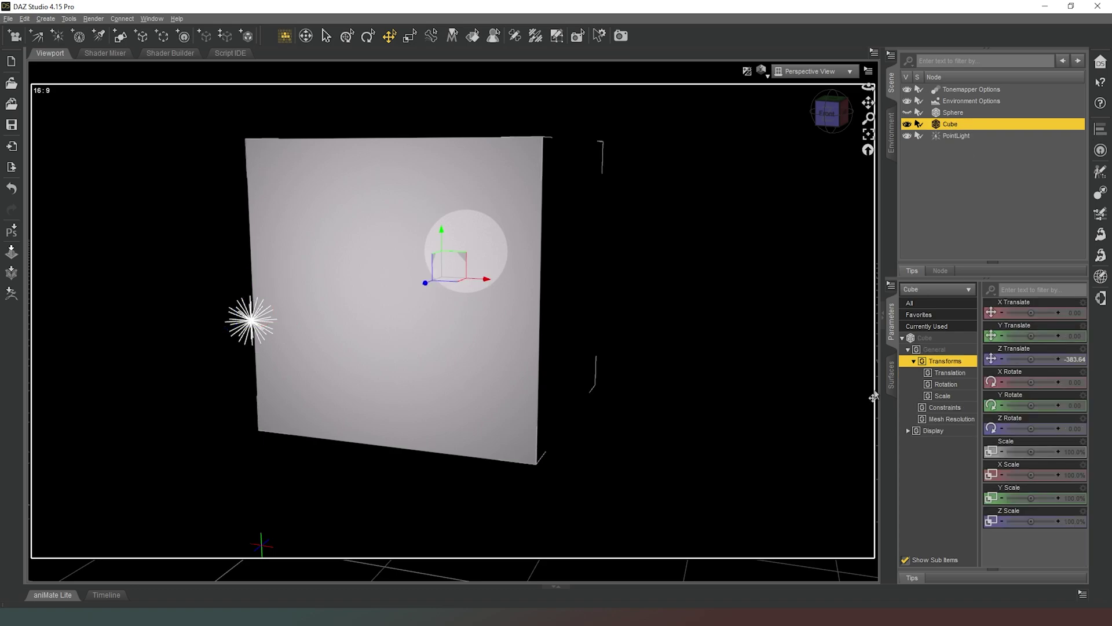
pyautogui.click(892, 374)
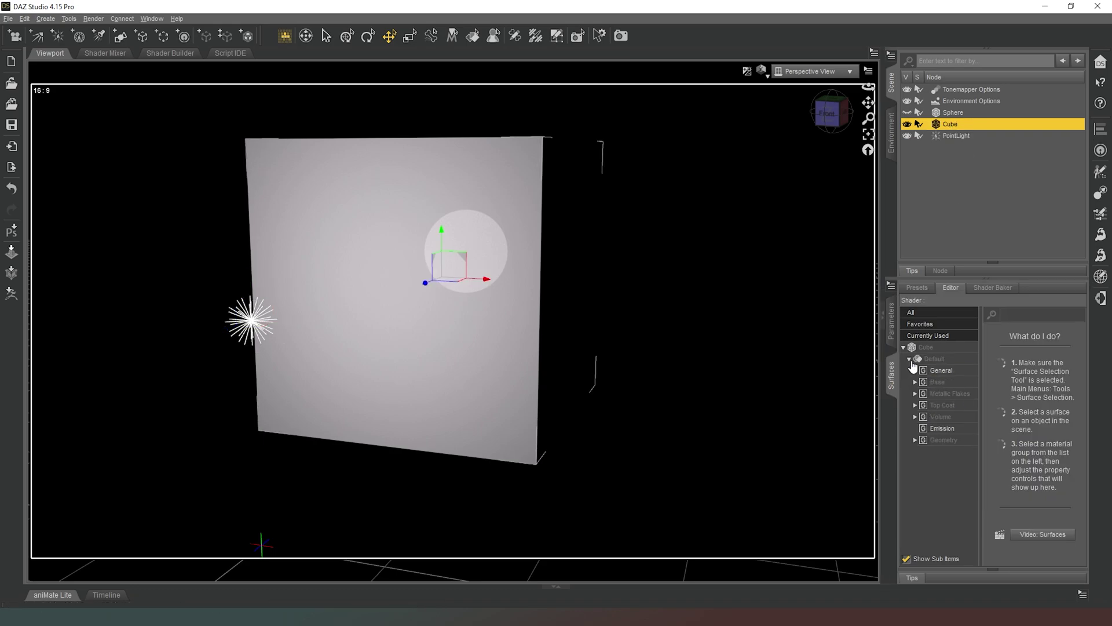
pyautogui.click(945, 383)
pyautogui.moveTo(1020, 500); pyautogui.dragTo(1006, 500)
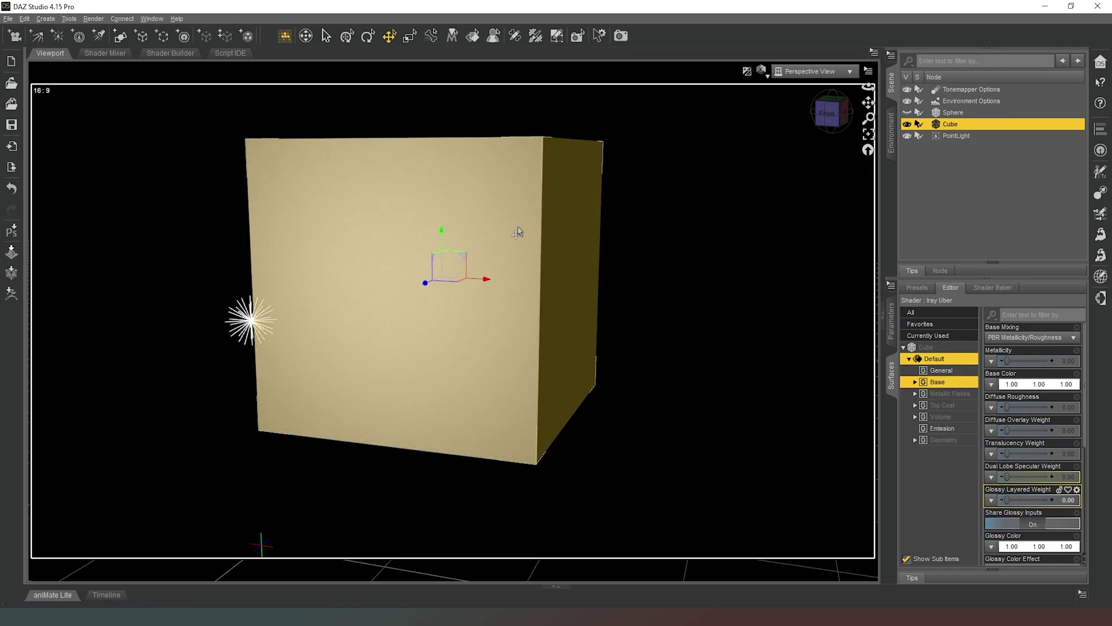
pyautogui.click(834, 111)
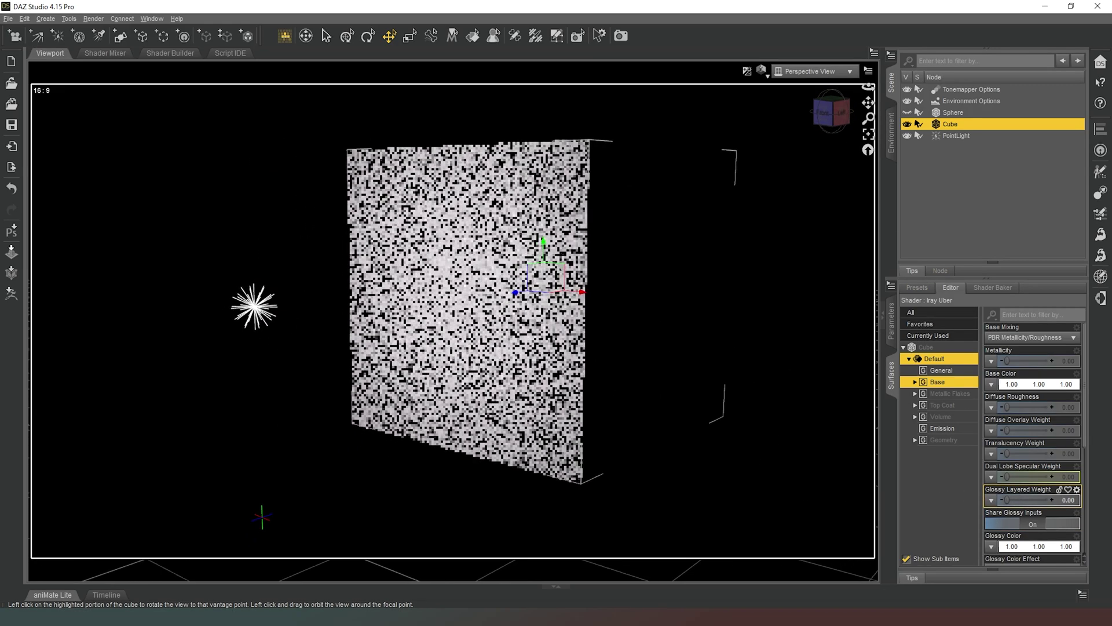
pyautogui.click(257, 302)
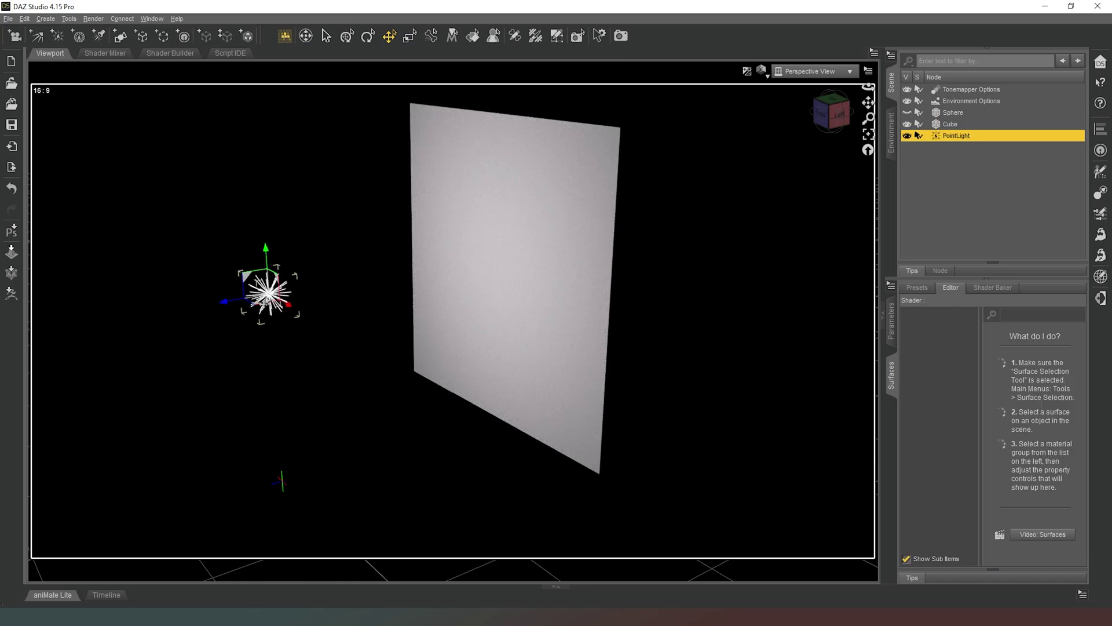
# Orbit with the view cube, then snap to its Front face to face the lit plane head-on.
pyautogui.click(841, 118)
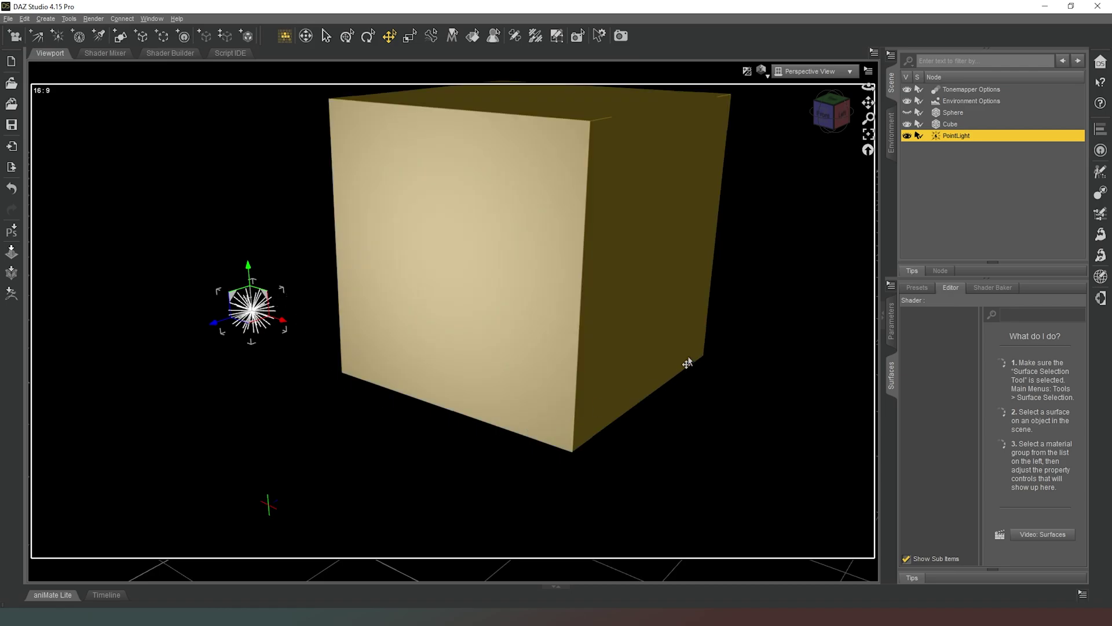
pyautogui.moveTo(833, 123); pyautogui.dragTo(839, 117)
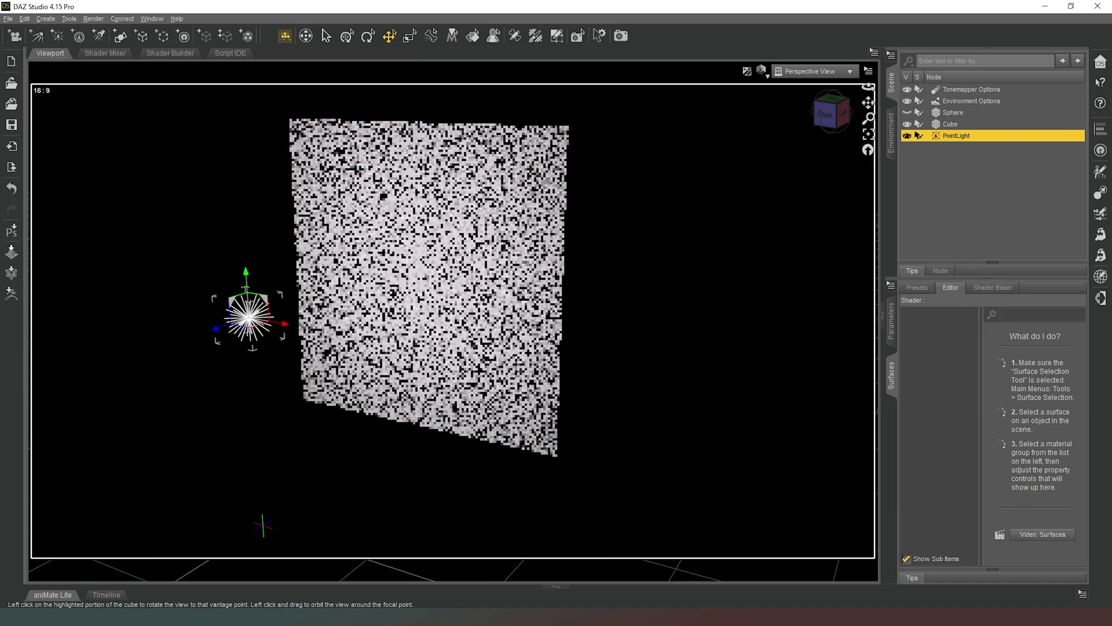
pyautogui.click(835, 123)
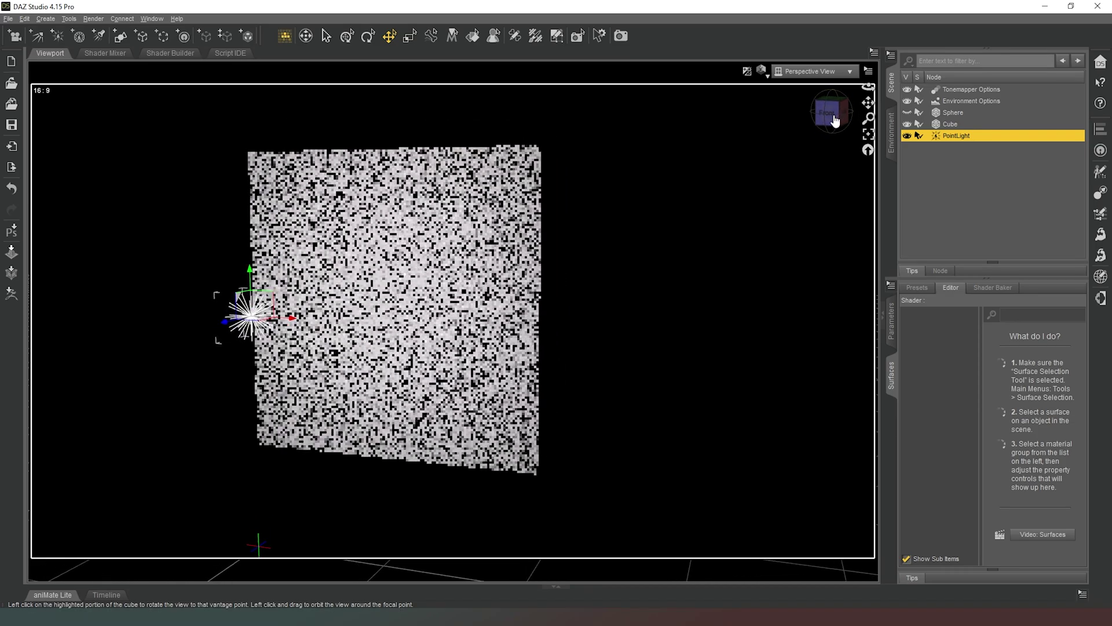